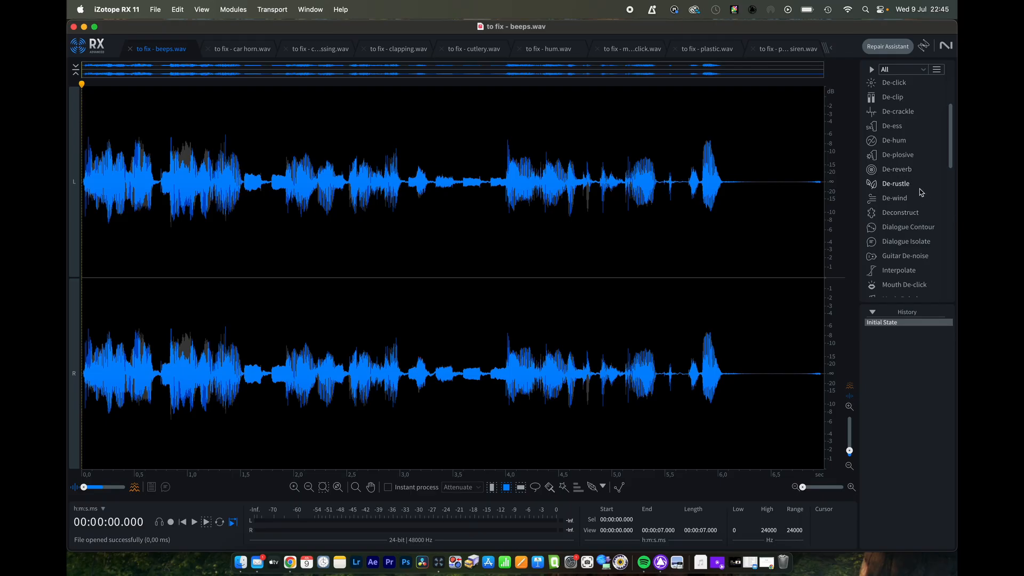
# - Inspect the settings of the Deconstruct and Spectral Repair modules
pyautogui.scroll(-5, 920, 192)
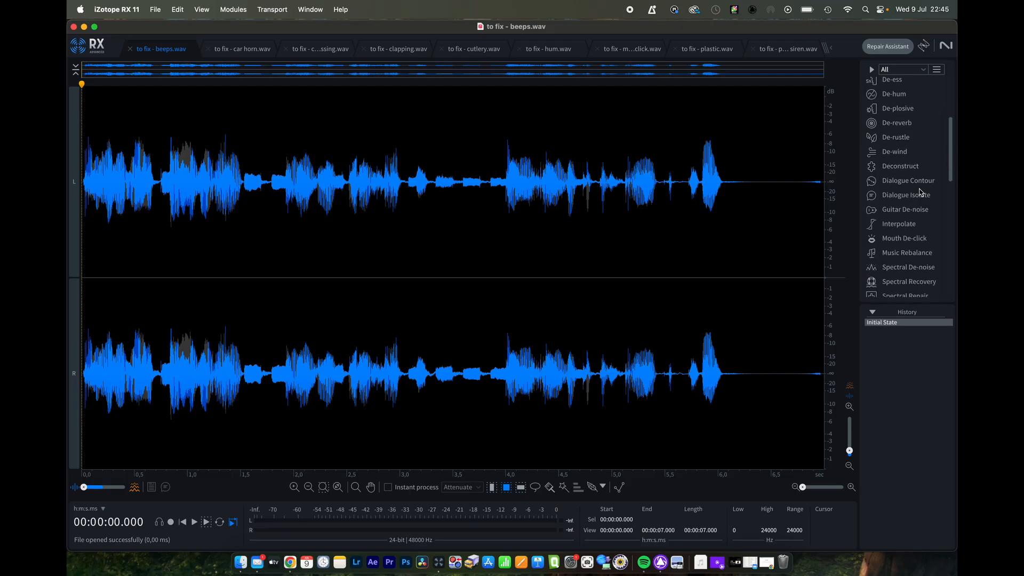
pyautogui.scroll(-2, 912, 168)
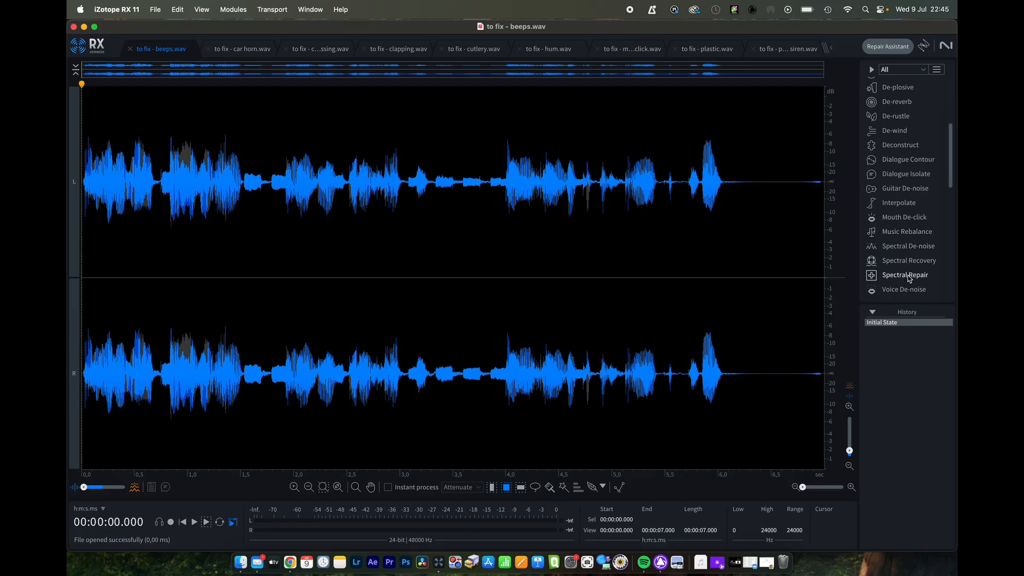
pyautogui.click(900, 146)
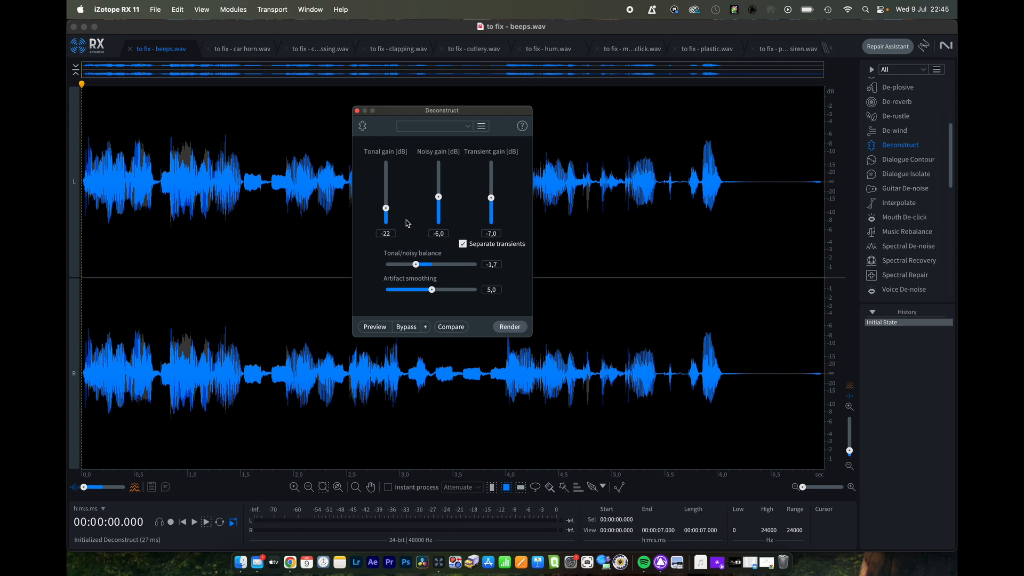
pyautogui.click(357, 111)
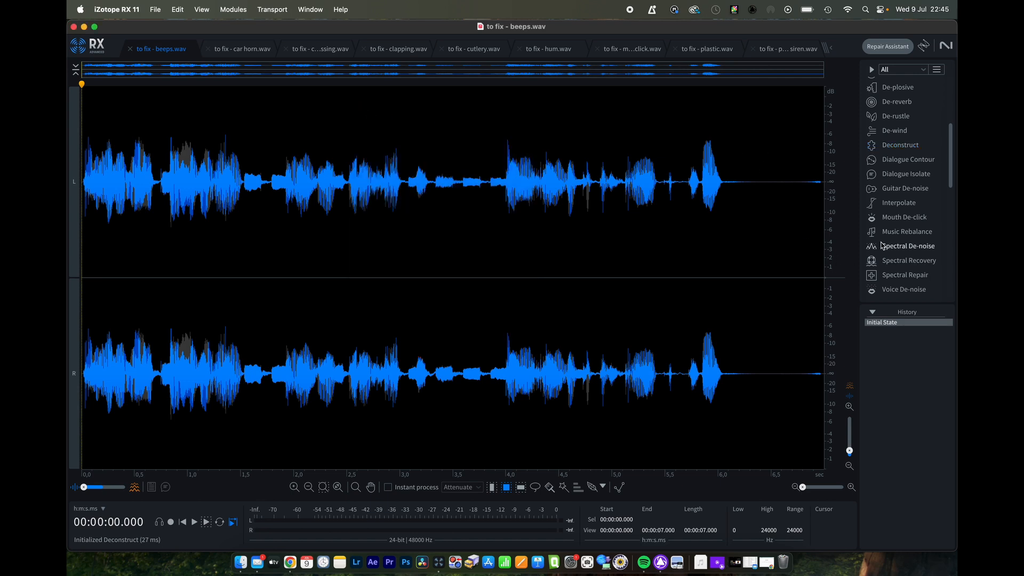
pyautogui.click(922, 274)
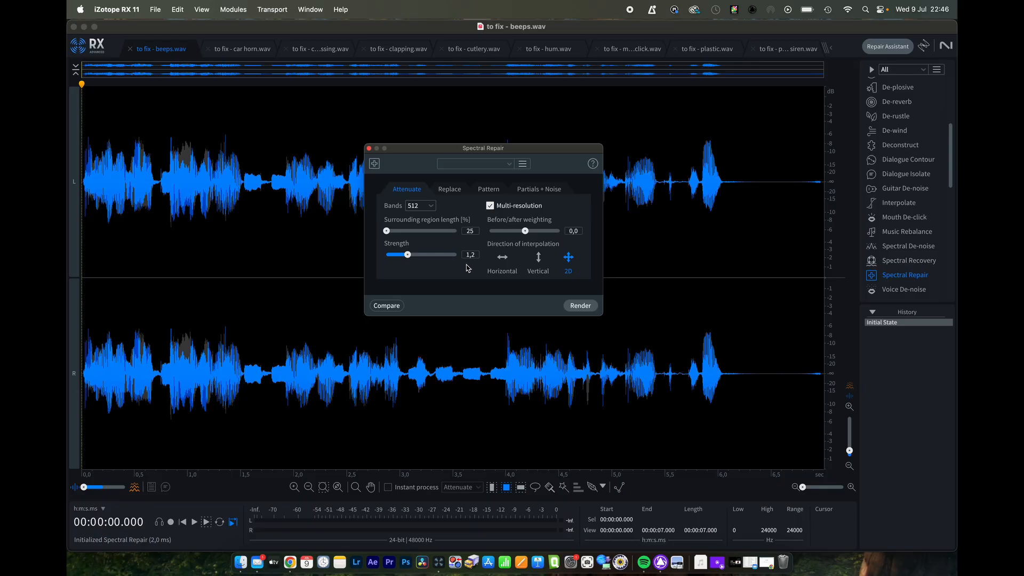
pyautogui.click(368, 148)
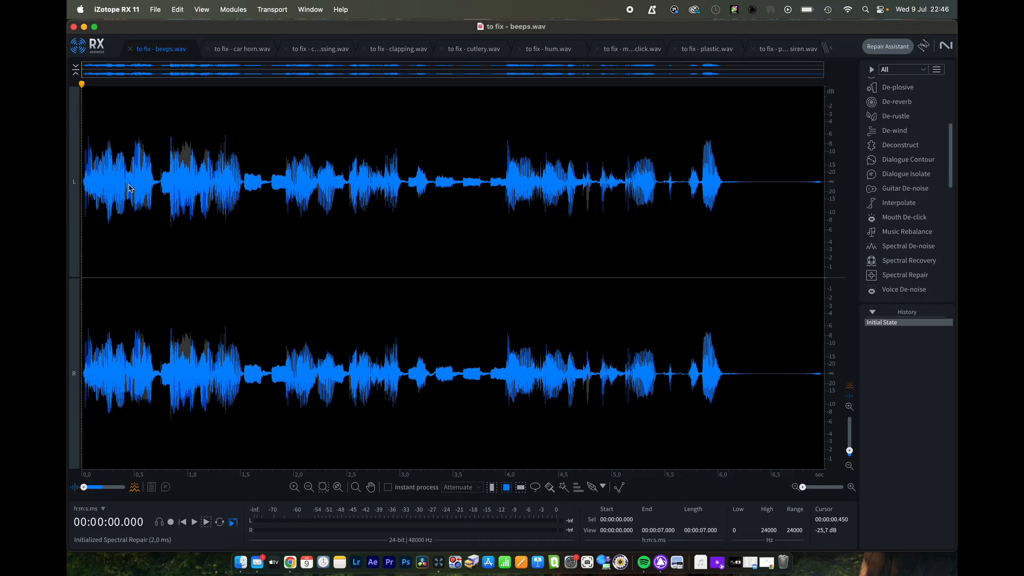
# - Play the start of the beeps recording to listen for the beeps behind the voice
pyautogui.press('space')
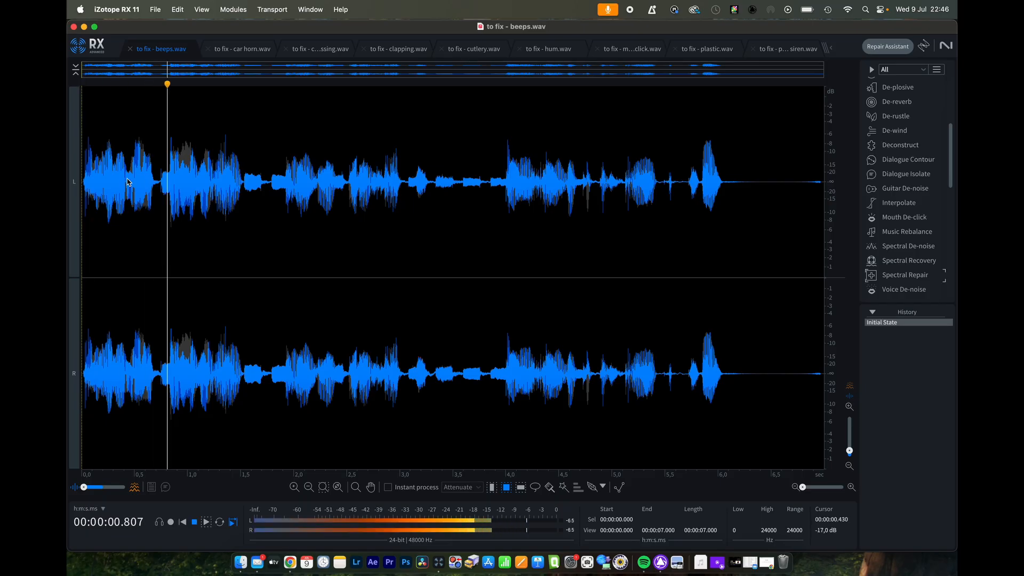
pyautogui.click(88, 86)
pyautogui.press('space')
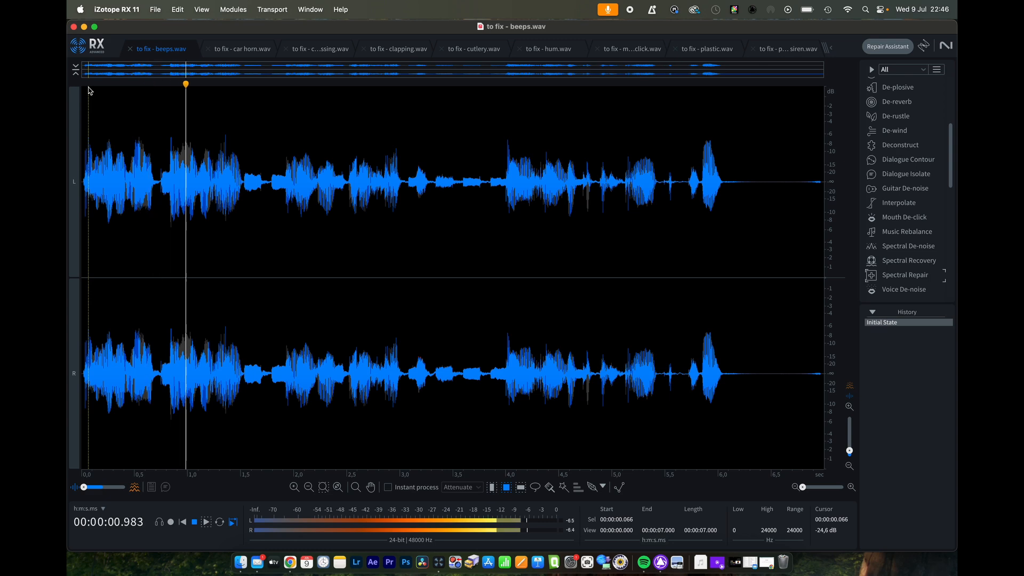
pyautogui.press('space')
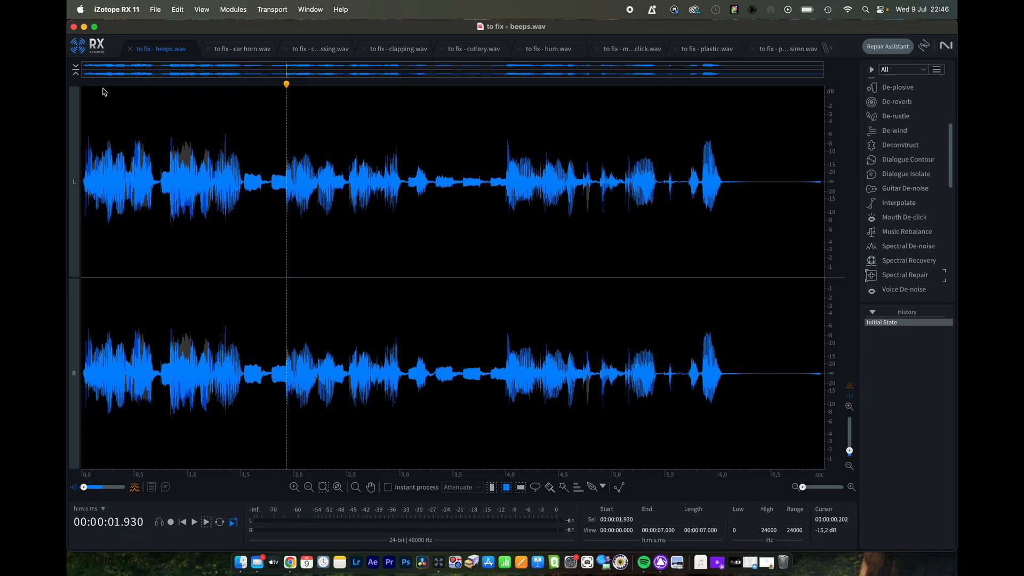
pyautogui.press('space')
# - Fade the display fully from waveform to spectrogram for a closer look at the beep lines
pyautogui.moveTo(84, 487); pyautogui.dragTo(126, 489)
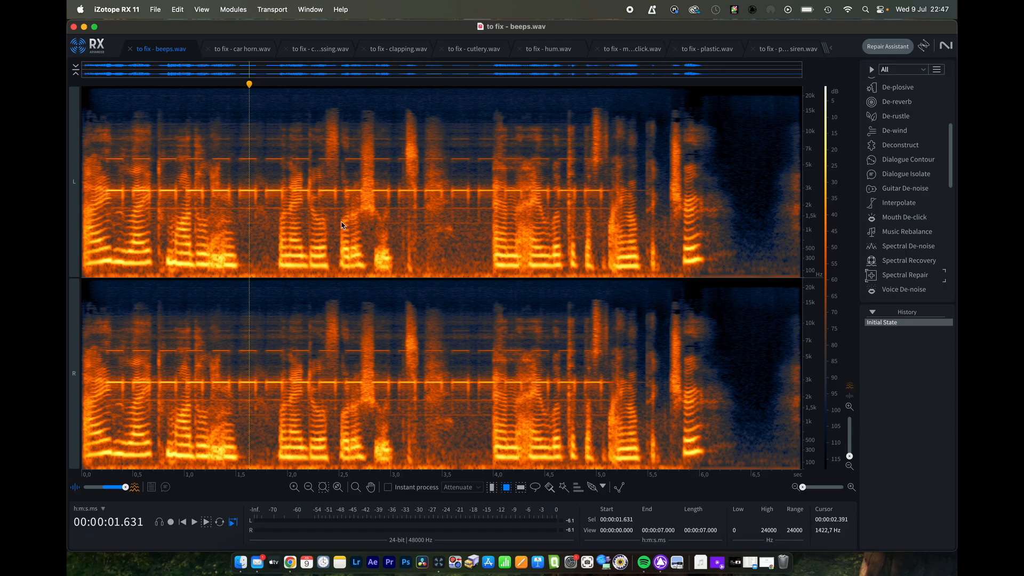
pyautogui.scroll(3, 319, 229)
pyautogui.hscroll(-3, 319, 229)
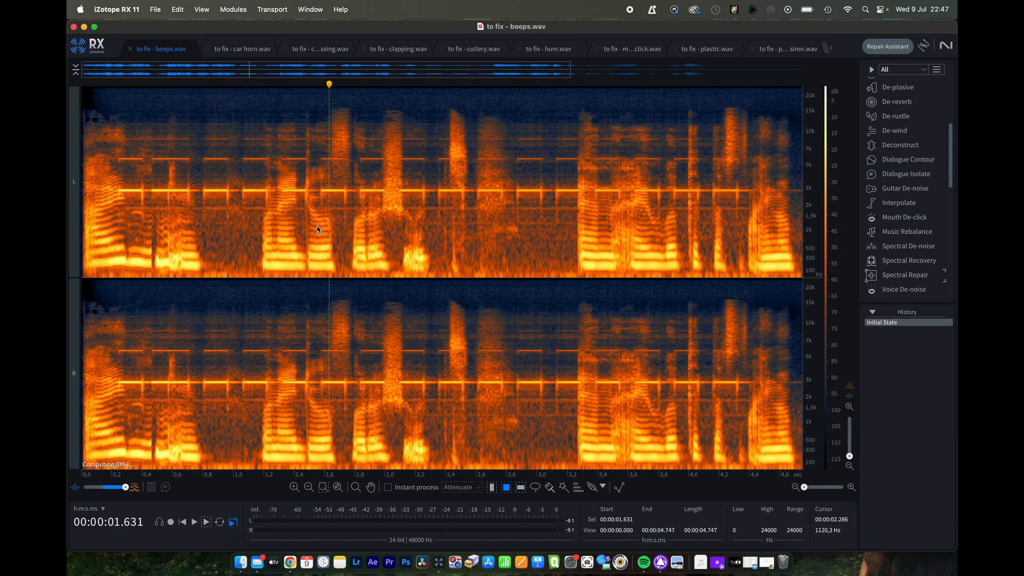
# - Select the beep band at about 2.7–3 kHz across the whole file and process it with Deconstruct and Spectral Repair Attenuate
pyautogui.click(520, 487)
pyautogui.click(85, 190)
pyautogui.moveTo(85, 190); pyautogui.dragTo(85, 194)
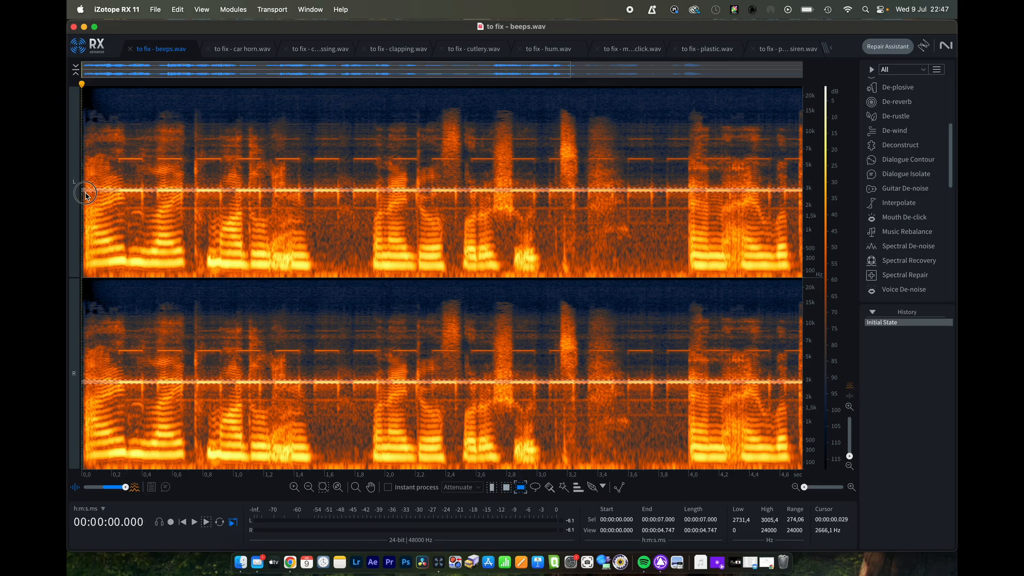
pyautogui.scroll(-1, 86, 193)
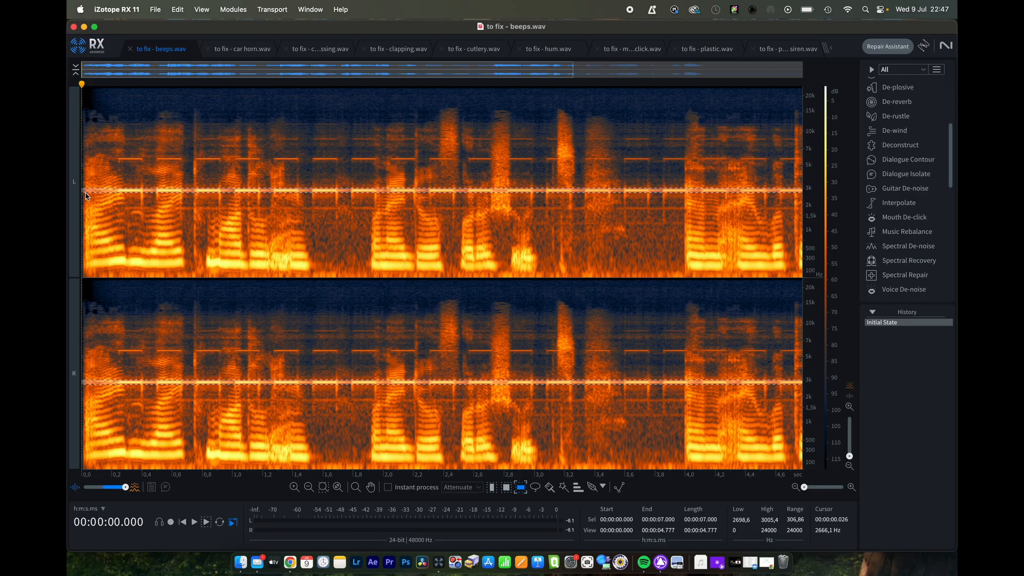
pyautogui.press('d')
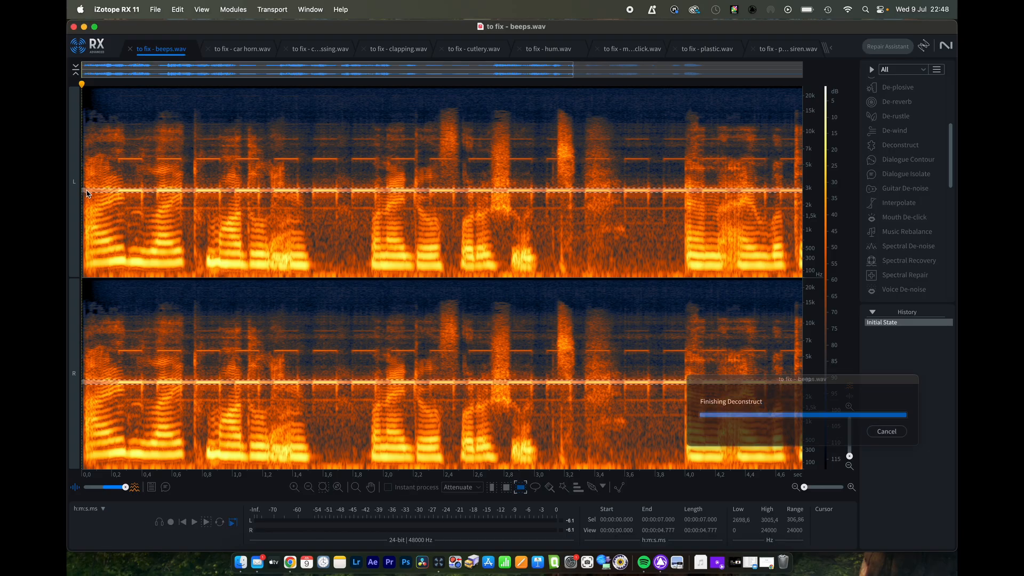
pyautogui.press('shift+super+5')
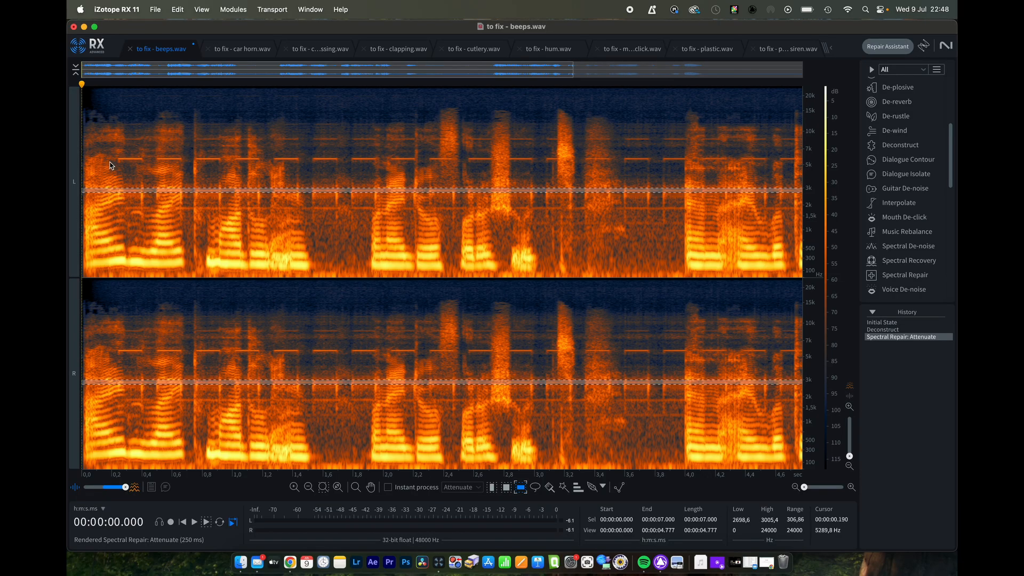
# - Extend the band selection to all 10 harmonics and process it twice with Deconstruct and Spectral Repair Attenuate
pyautogui.click(578, 487)
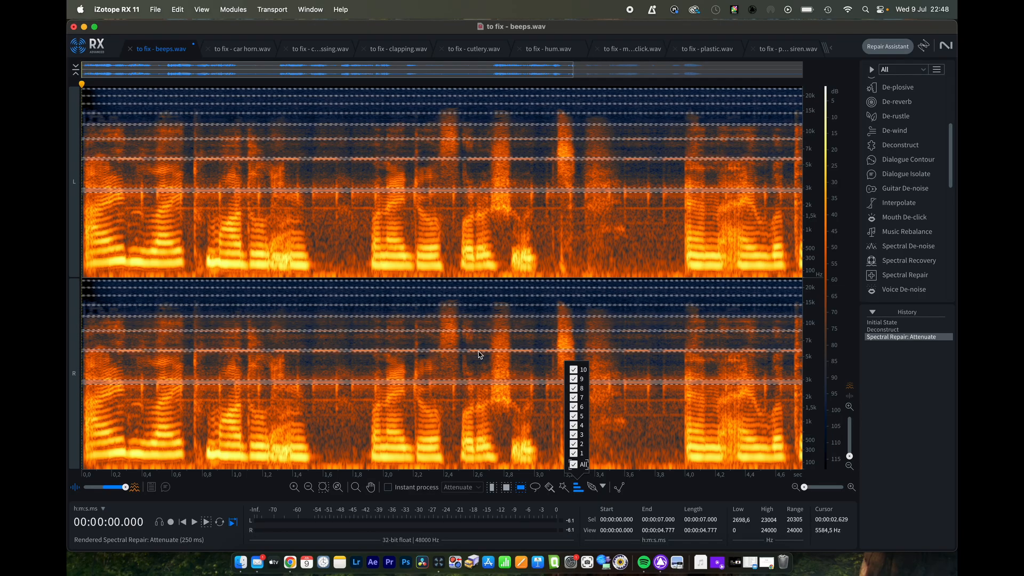
pyautogui.hotkey('shift', 'd')
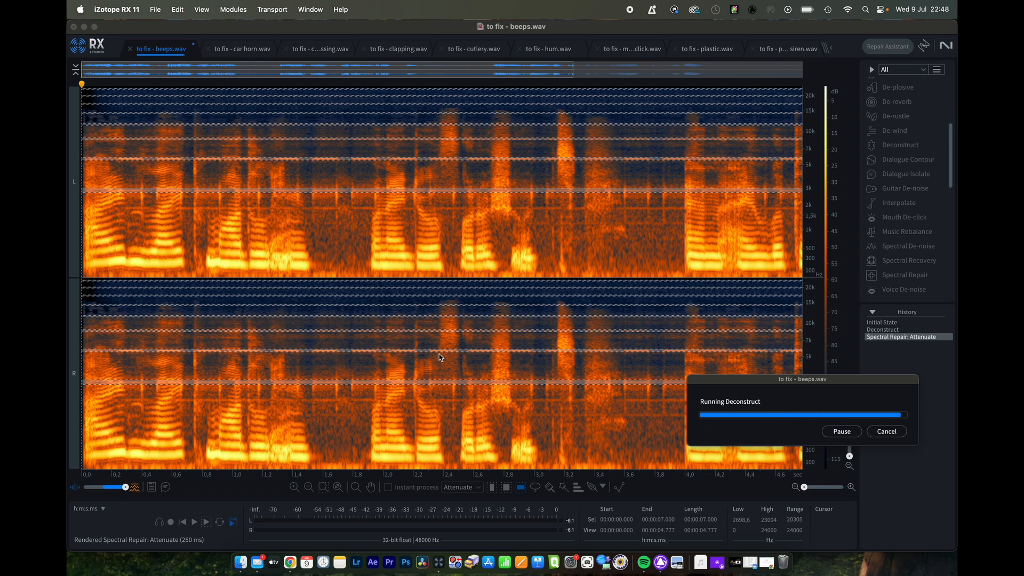
# - Play the repaired opening from the start to check for leftover beeps
pyautogui.click(84, 85)
pyautogui.press('space')
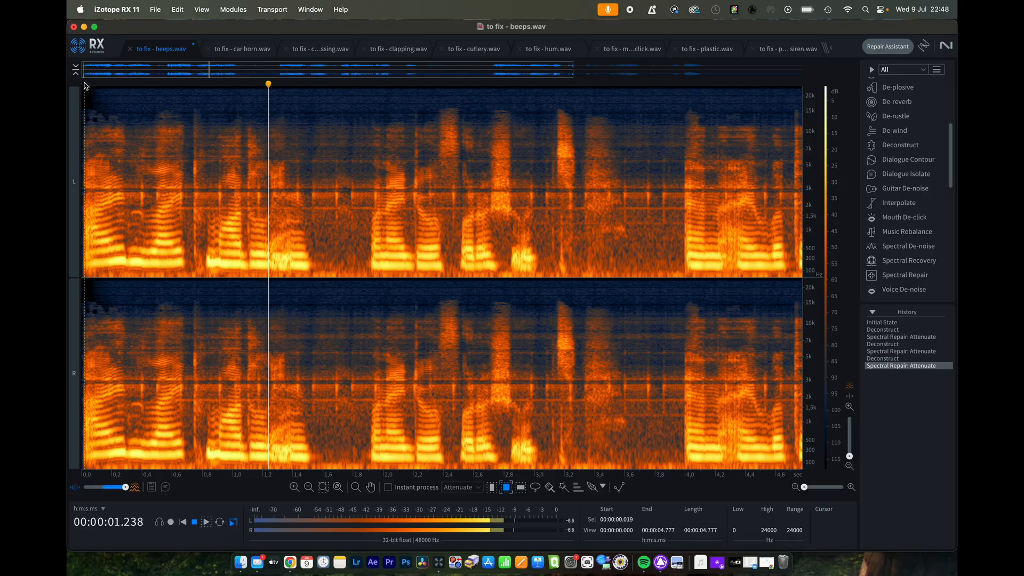
pyautogui.press('space')
pyautogui.press('space')
pyautogui.press('space')
pyautogui.press('space')
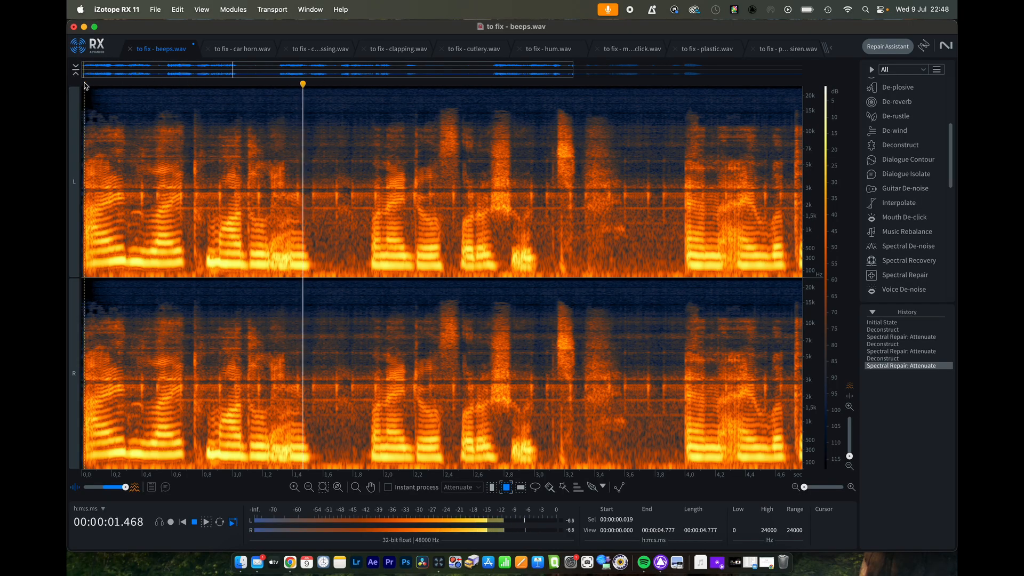
pyautogui.press('space')
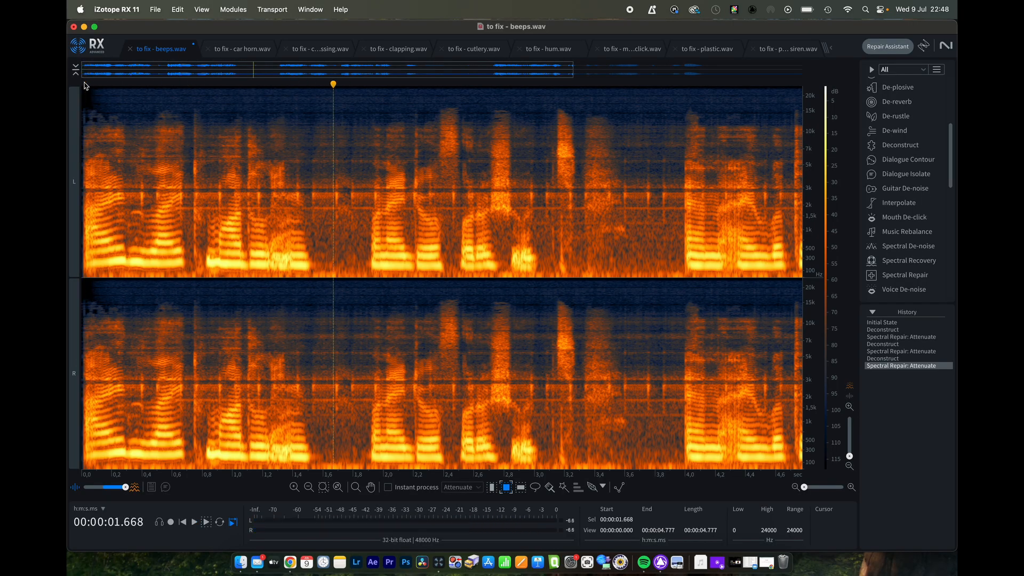
# - Select the beep remnant at about 0.3–0.4 s and 2–4 kHz and apply Deconstruct, Spectral Repair Attenuate and Deconstruct again
pyautogui.click(142, 181)
pyautogui.click(135, 187)
pyautogui.moveTo(127, 174); pyautogui.dragTo(143, 205)
pyautogui.press('d')
pyautogui.press('s')
pyautogui.press('d')
# - Select the narrow slice at about 0.735–0.772 s, from 275 Hz to 12.7 kHz, and apply Deconstruct and Spectral Repair Attenuate
pyautogui.click(194, 190)
pyautogui.moveTo(192, 119); pyautogui.dragTo(198, 261)
pyautogui.press('d')
pyautogui.press('s')
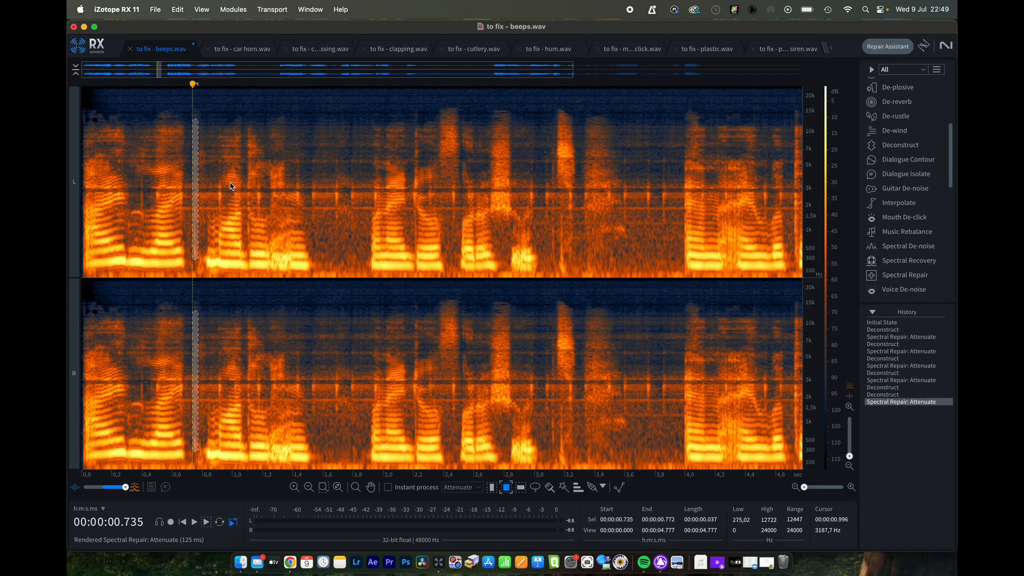
# - Process the beep remnants around 2–4 kHz between about 0.9 and 1.45 s with three rounds of Deconstruct and Spectral Repair Attenuate
pyautogui.moveTo(216, 182)
pyautogui.mouseDown()
pyautogui.moveTo(223, 208)
pyautogui.moveTo(300, 205)
pyautogui.mouseUp()
pyautogui.press('d')
pyautogui.press('s')
pyautogui.press('d')
pyautogui.press('s')
pyautogui.press('d')
pyautogui.press('s')
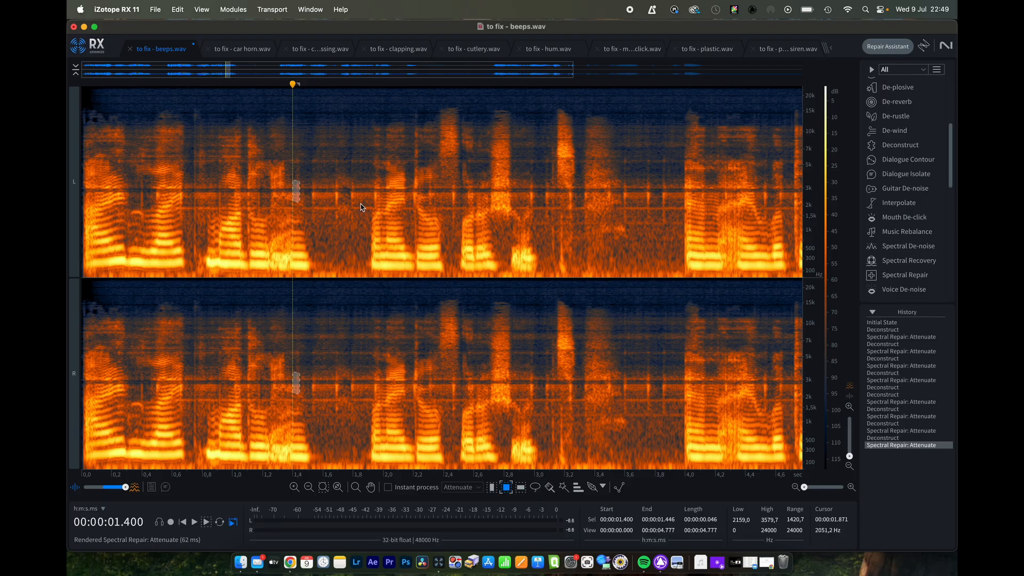
# - Select the pause at about 1.49–1.91 s between 1.7 and 4 kHz, apply Deconstruct and Spectral Repair Attenuate, and clear the selection
pyautogui.click(312, 183)
pyautogui.moveTo(306, 176); pyautogui.dragTo(371, 212)
pyautogui.press('d')
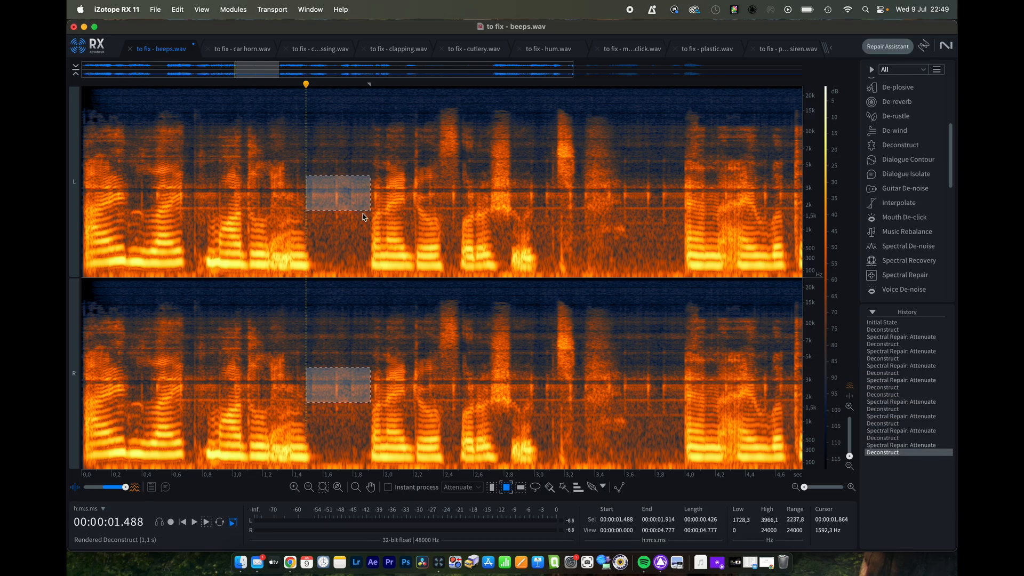
pyautogui.press('s')
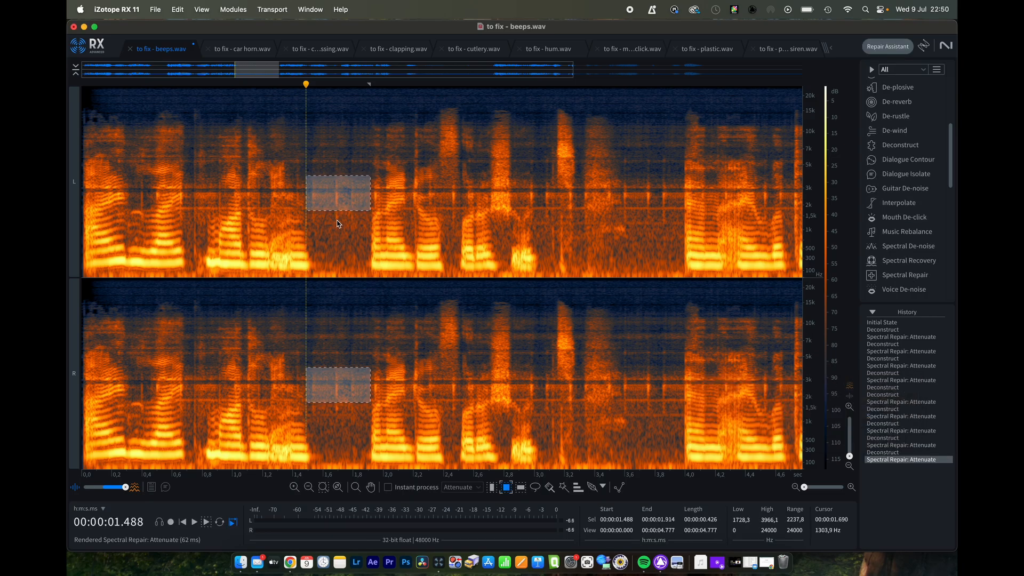
pyautogui.click(336, 229)
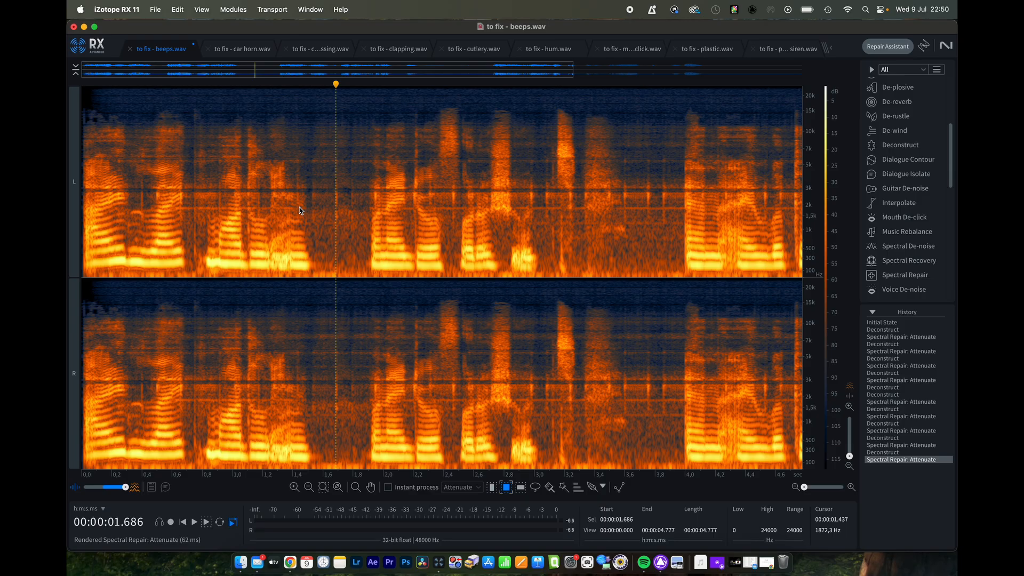
# - Apply Deconstruct and Spectral Repair Attenuate to the slice near 0.75 s and the line at about 0.69–1.07 s, 1.7–2 kHz
pyautogui.moveTo(192, 205); pyautogui.dragTo(198, 257)
pyautogui.press('s')
pyautogui.moveTo(185, 206); pyautogui.dragTo(243, 214)
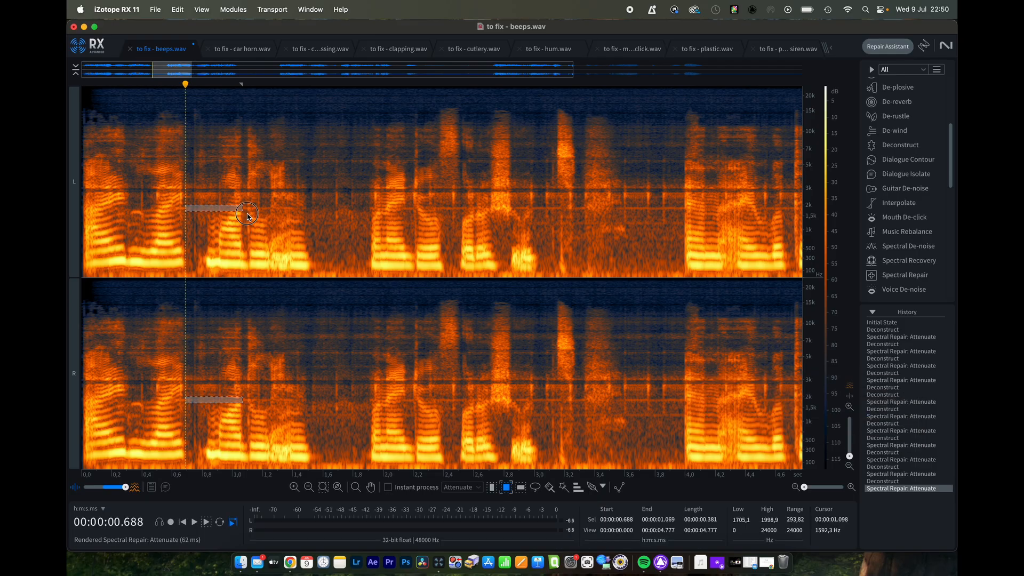
pyautogui.click(246, 212)
# - Select the remnant at about 0.38–0.43 s between 2 and 2.9 kHz and process it with Deconstruct
pyautogui.moveTo(139, 190); pyautogui.dragTo(147, 208)
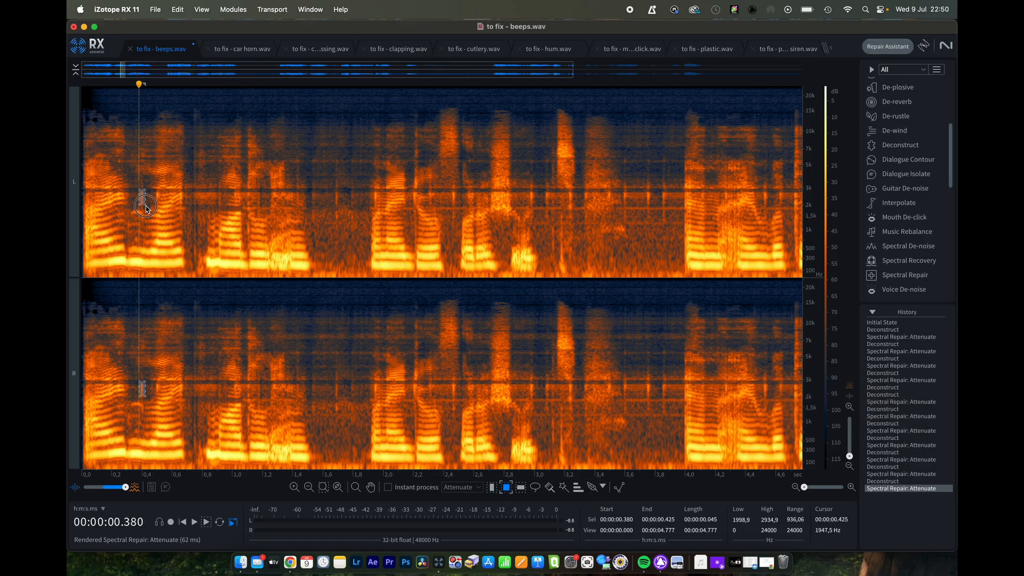
pyautogui.press('d')
pyautogui.click(148, 205)
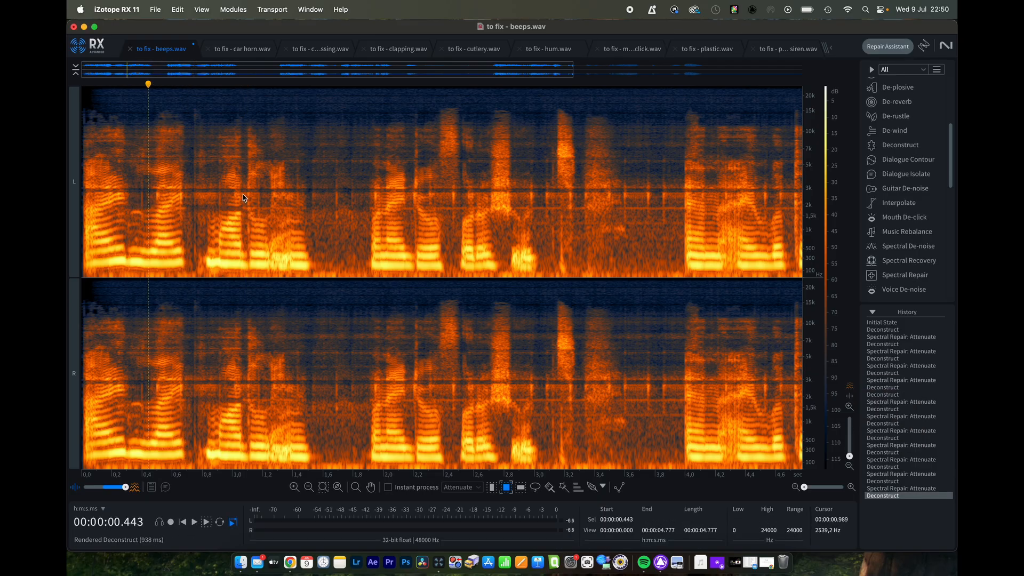
# - Select the remnant at about 1.66–1.71 s between 1.8 and 3.4 kHz and apply Deconstruct and Spectral Repair Attenuate
pyautogui.moveTo(331, 184); pyautogui.dragTo(339, 209)
pyautogui.press('d')
pyautogui.press('a')
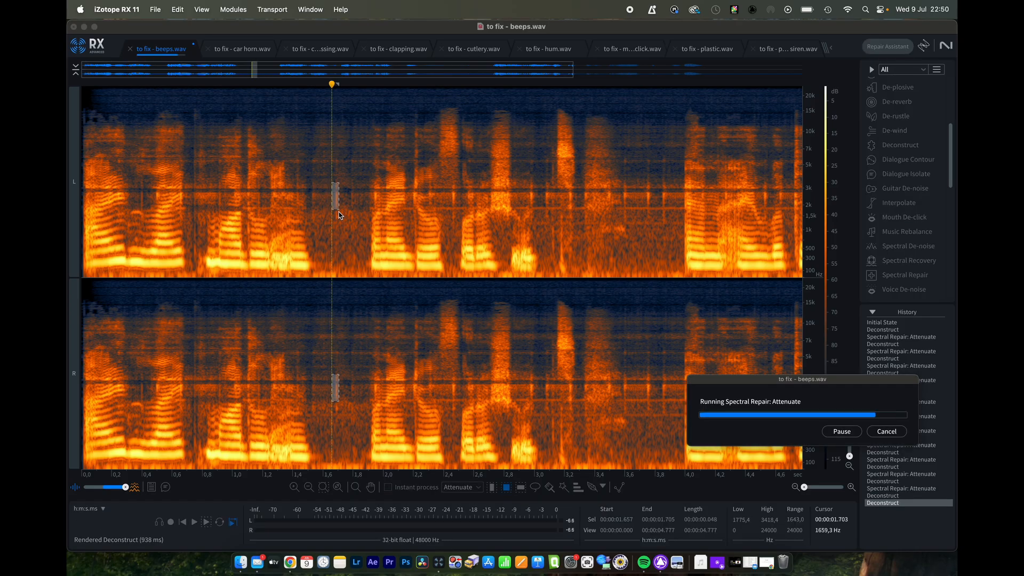
pyautogui.click(341, 227)
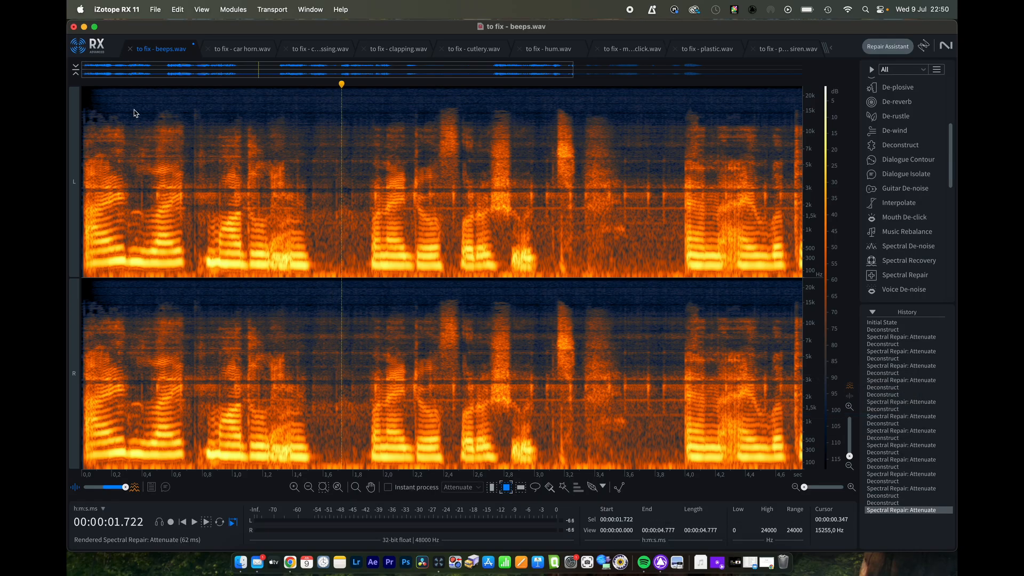
# - Play the cleaned audio from the beginning to find any remaining beeps
pyautogui.click(86, 87)
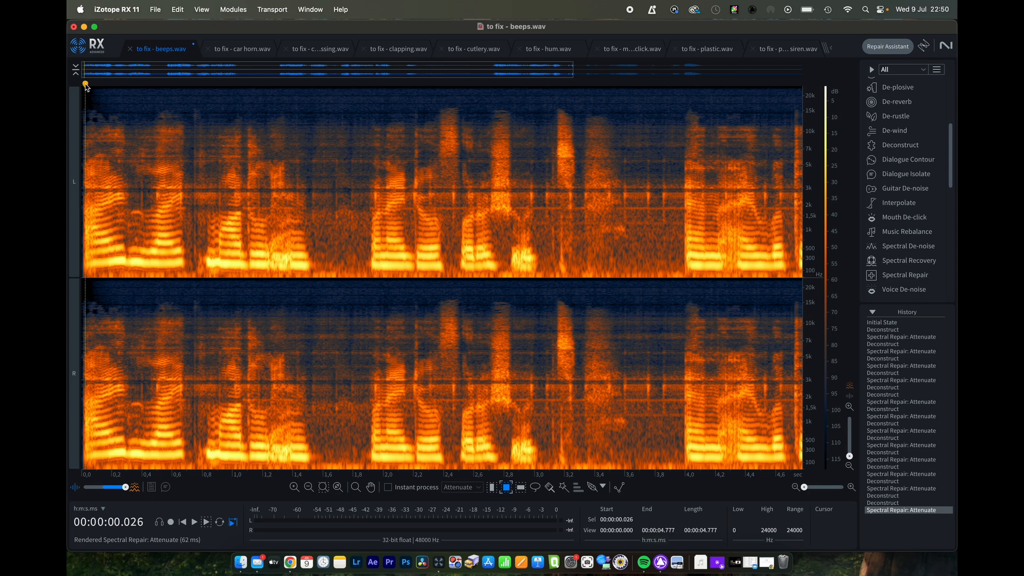
pyautogui.press('space')
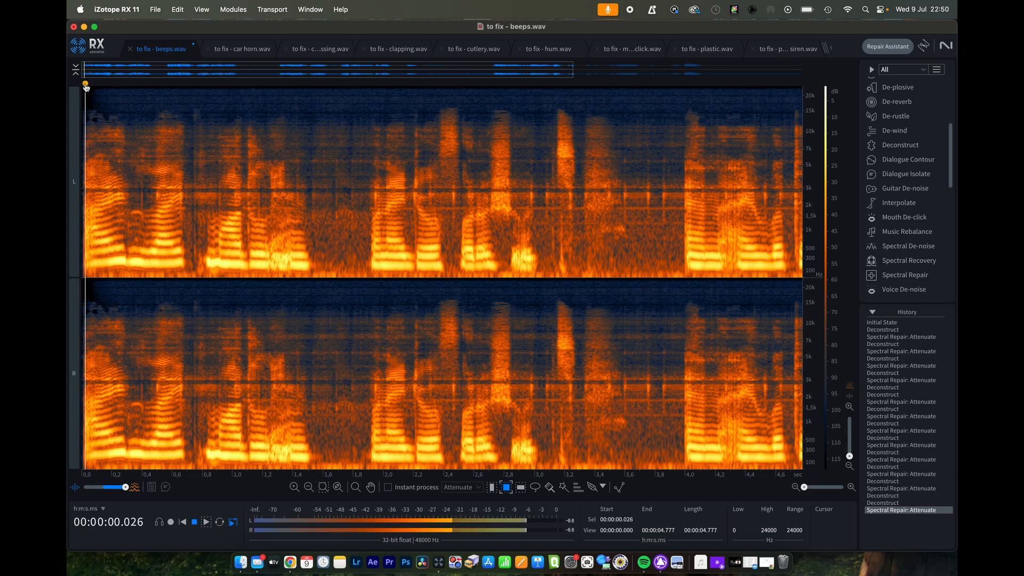
pyautogui.press('space')
pyautogui.press('space')
pyautogui.press('space')
# - Select the remnant at about 0.48–0.67 s around 2–3 kHz and process it twice with Deconstruct and Spectral Repair Attenuate
pyautogui.moveTo(154, 188)
pyautogui.mouseDown()
pyautogui.moveTo(160, 202)
pyautogui.moveTo(181, 191)
pyautogui.moveTo(183, 203)
pyautogui.mouseUp()
pyautogui.press('shift+super+6')
pyautogui.press('shift+super+6')
pyautogui.click(195, 235)
# - Replay the opening second of the repaired voice and return the playhead to the start
pyautogui.click(90, 104)
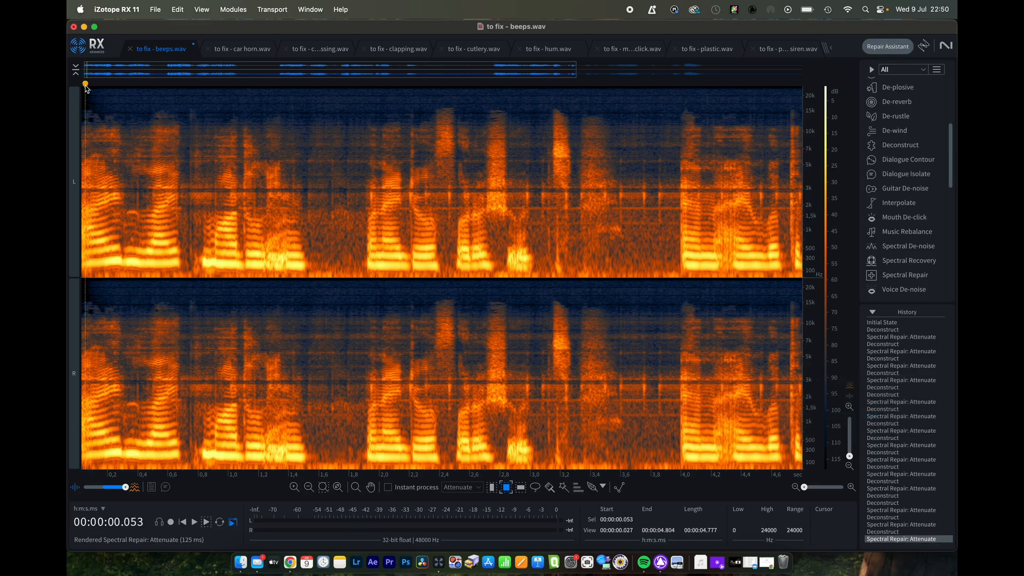
pyautogui.press('space')
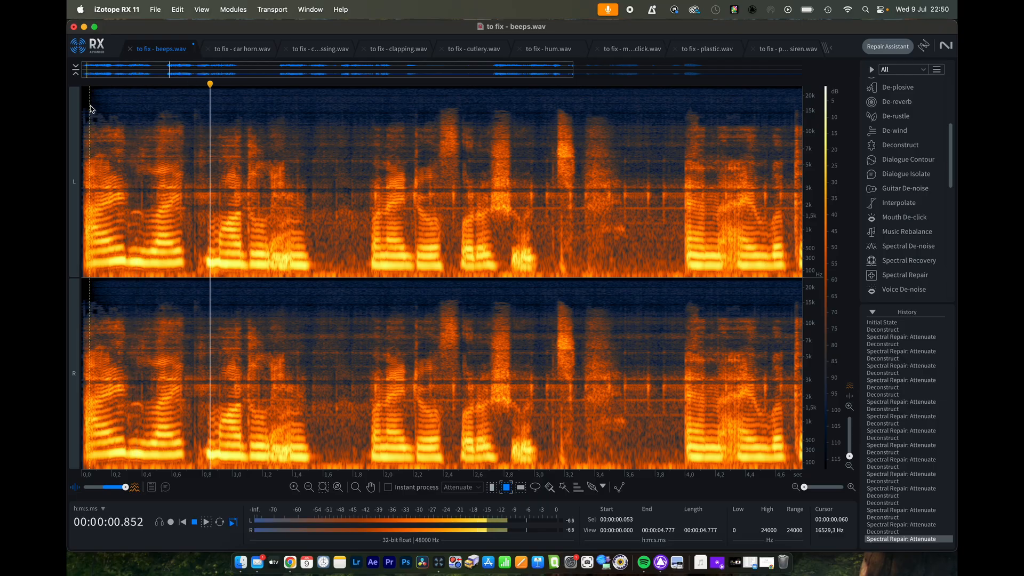
pyautogui.click(86, 86)
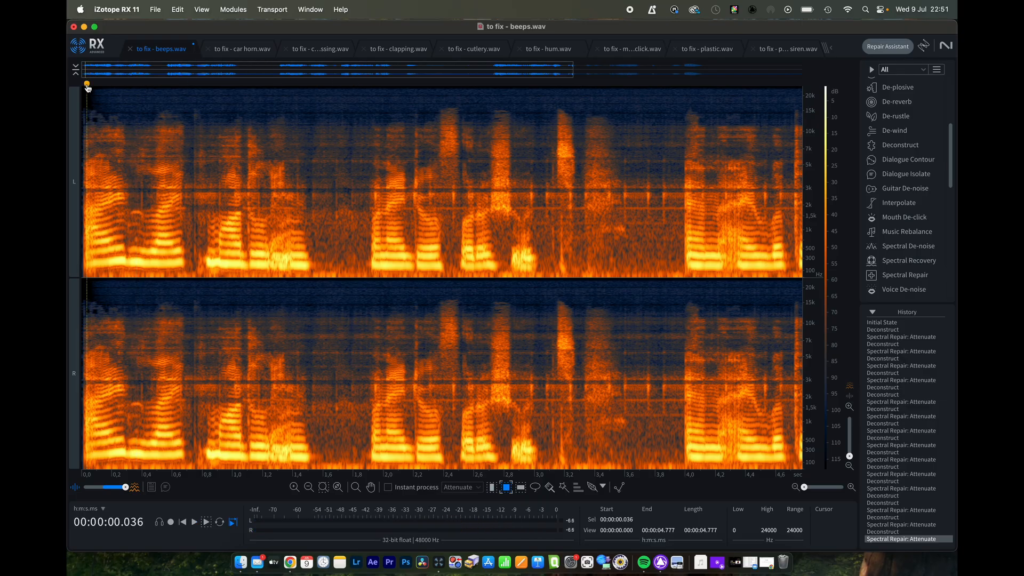
# - Play the beeps recording from the beginning to listen for leftover beep remnants
pyautogui.press('space')
pyautogui.press('space')
pyautogui.press('space')
pyautogui.press('space')
pyautogui.press('space')
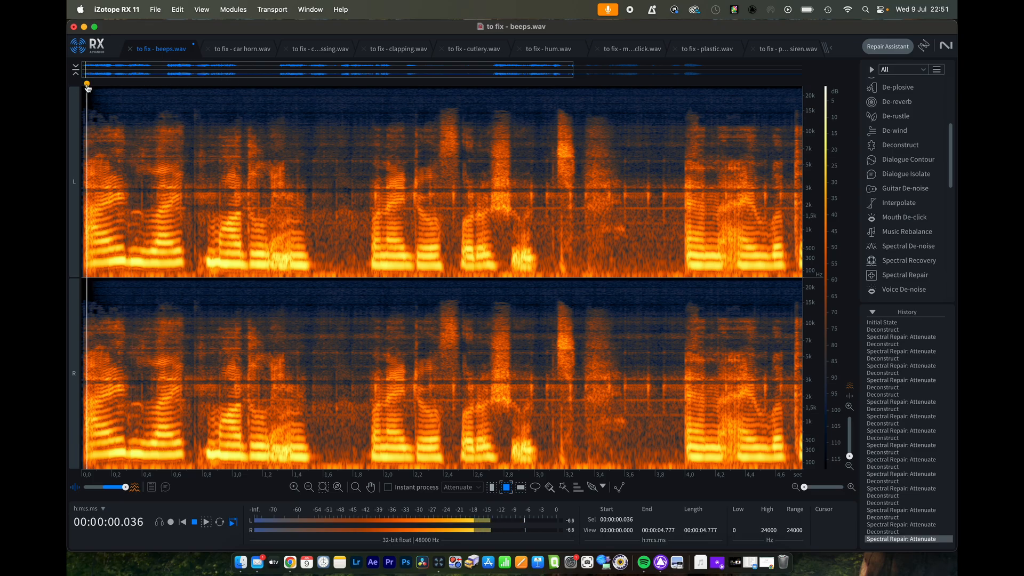
pyautogui.press('space')
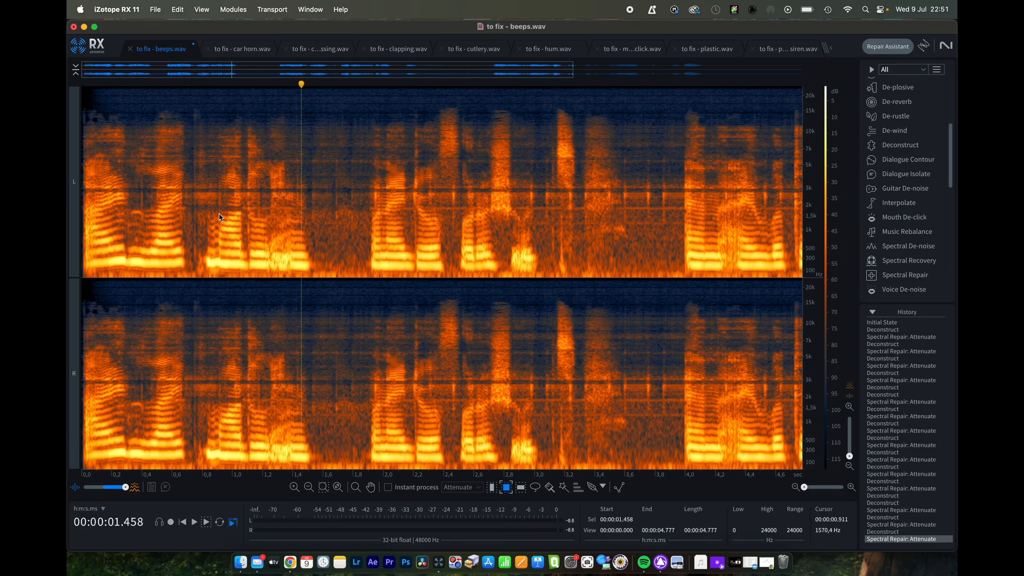
# - Select the beep remnant at about 1.05–1.1 s around 2–3 kHz and apply Deconstruct and Spectral Repair Attenuate
pyautogui.moveTo(244, 178); pyautogui.dragTo(250, 208)
pyautogui.press('d')
pyautogui.click(265, 193)
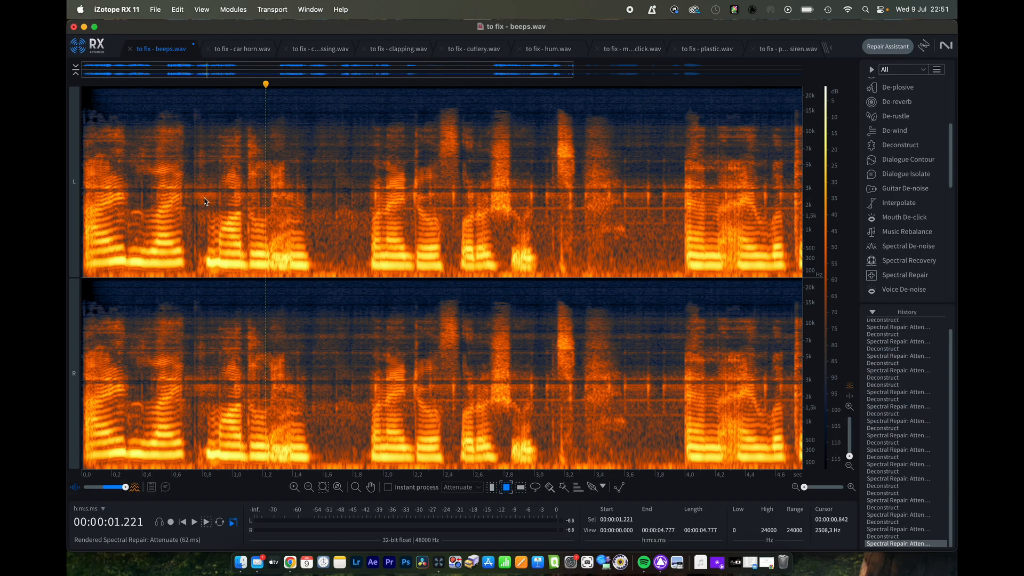
# - Replay the opening of the repaired beeps recording several times from the start to check the result
pyautogui.click(87, 88)
pyautogui.press('space')
pyautogui.click(86, 84)
pyautogui.click(87, 86)
pyautogui.click(87, 86)
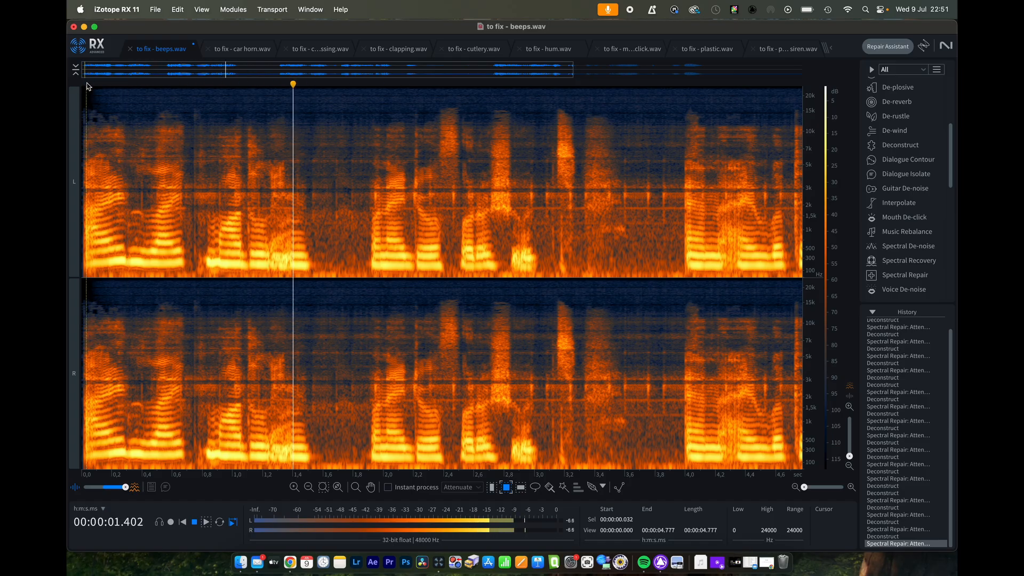
pyautogui.press('space')
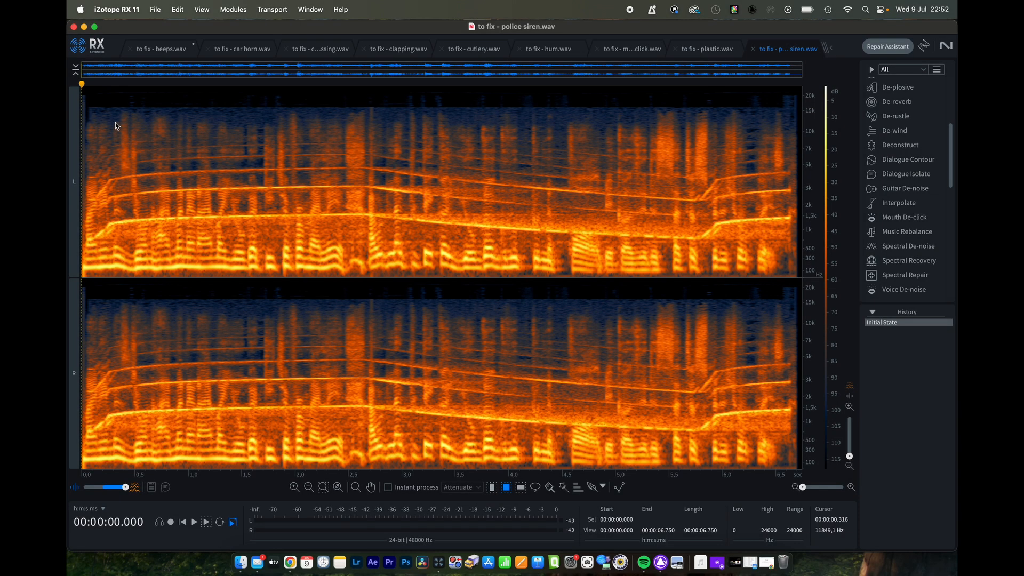
# - Listen to "to fix - police siren.wav" from the beginning, stop playback and return the playhead to the start
pyautogui.press('space')
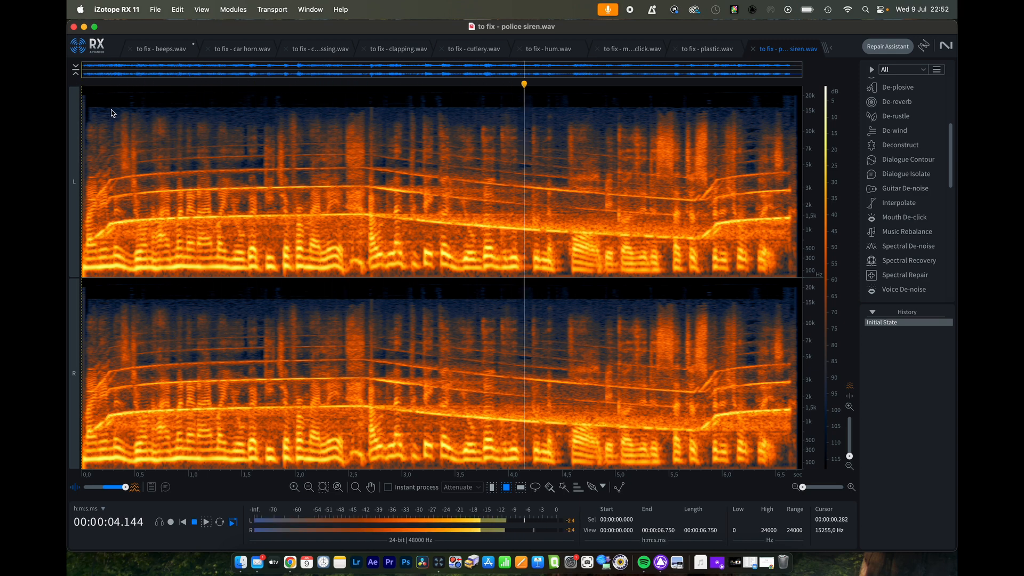
pyautogui.press('space')
pyautogui.click(86, 92)
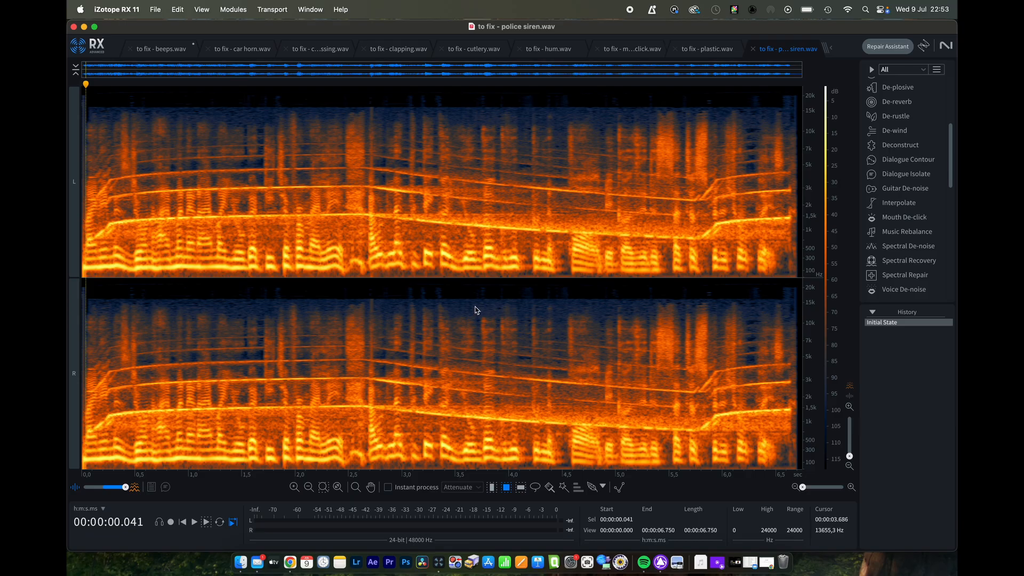
# - Brush-select the siren's lowest line and its 2.1–5 kHz harmonic over about 0.06–2.68 s, applying Deconstruct and Spectral Repair Attenuate to each
pyautogui.click(550, 487)
pyautogui.moveTo(91, 242)
pyautogui.mouseDown()
pyautogui.moveTo(111, 227)
pyautogui.moveTo(164, 218)
pyautogui.moveTo(367, 218)
pyautogui.mouseUp()
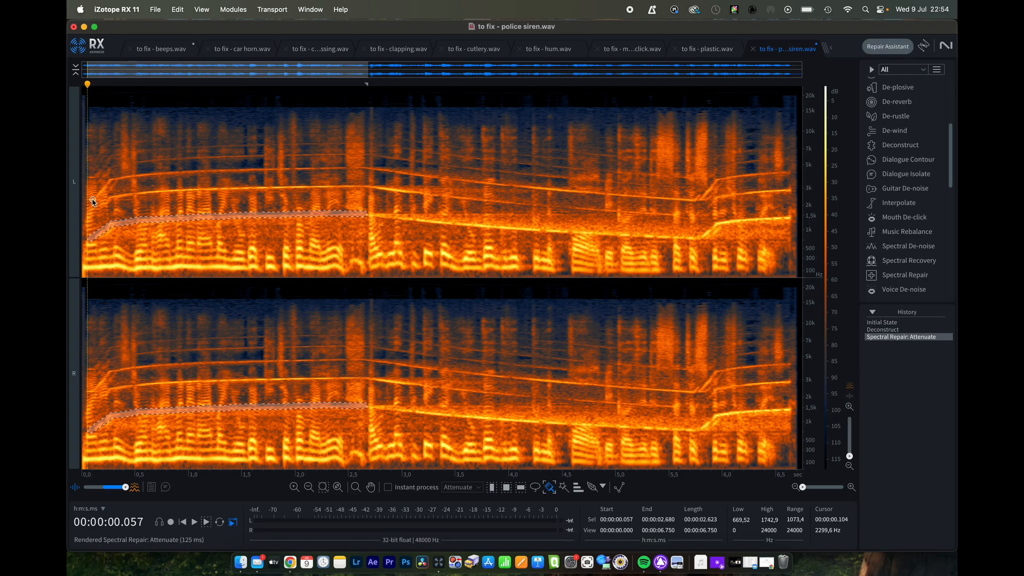
pyautogui.moveTo(92, 202)
pyautogui.mouseDown()
pyautogui.moveTo(107, 184)
pyautogui.moveTo(200, 172)
pyautogui.moveTo(360, 174)
pyautogui.mouseUp()
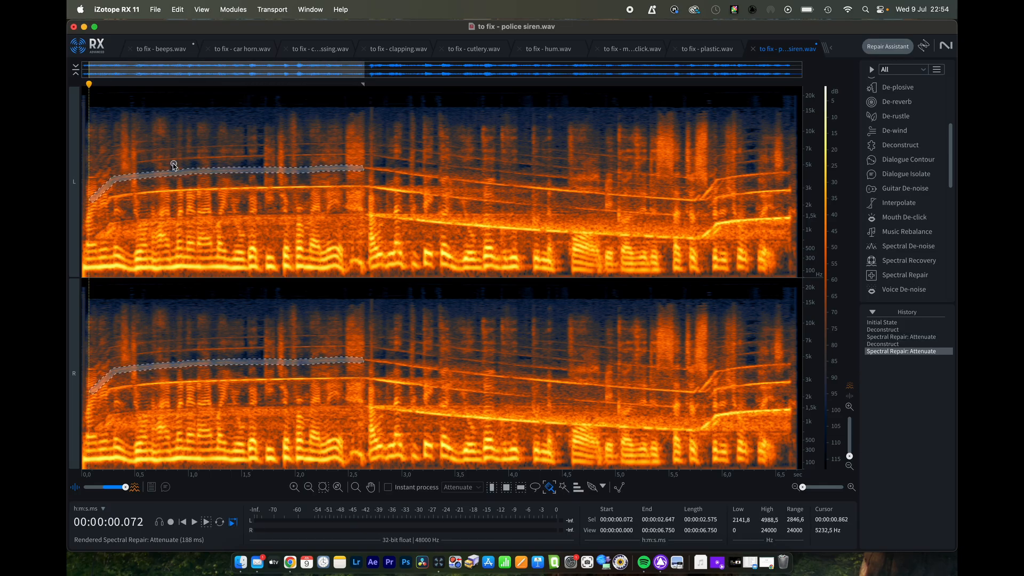
# - Process the upper siren harmonics up to 8.4 kHz and the 2.3–3.3 kHz line before about 2.69 s with Deconstruct and Attenuate
pyautogui.moveTo(114, 163); pyautogui.dragTo(366, 155)
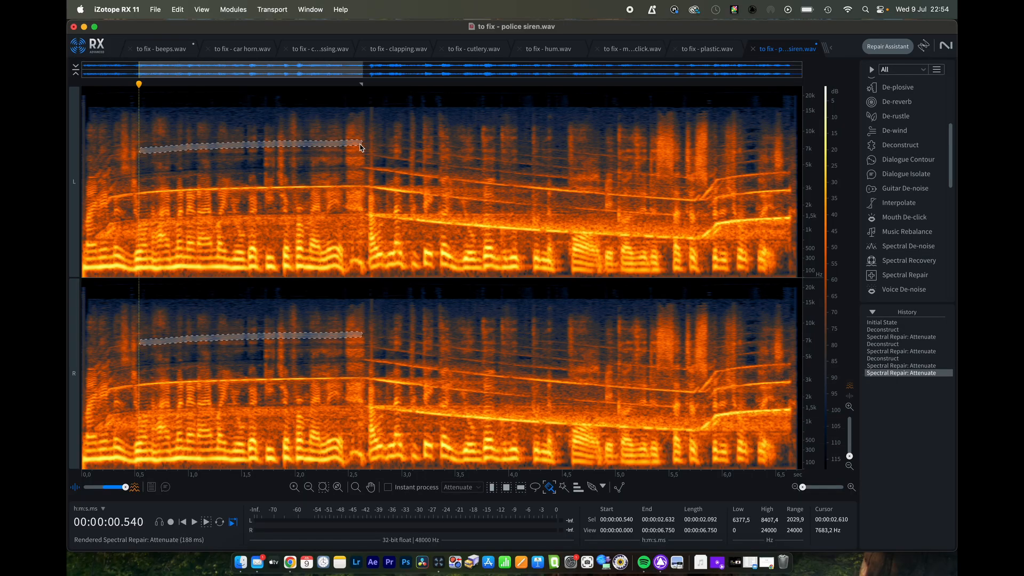
pyautogui.moveTo(110, 177); pyautogui.dragTo(359, 188)
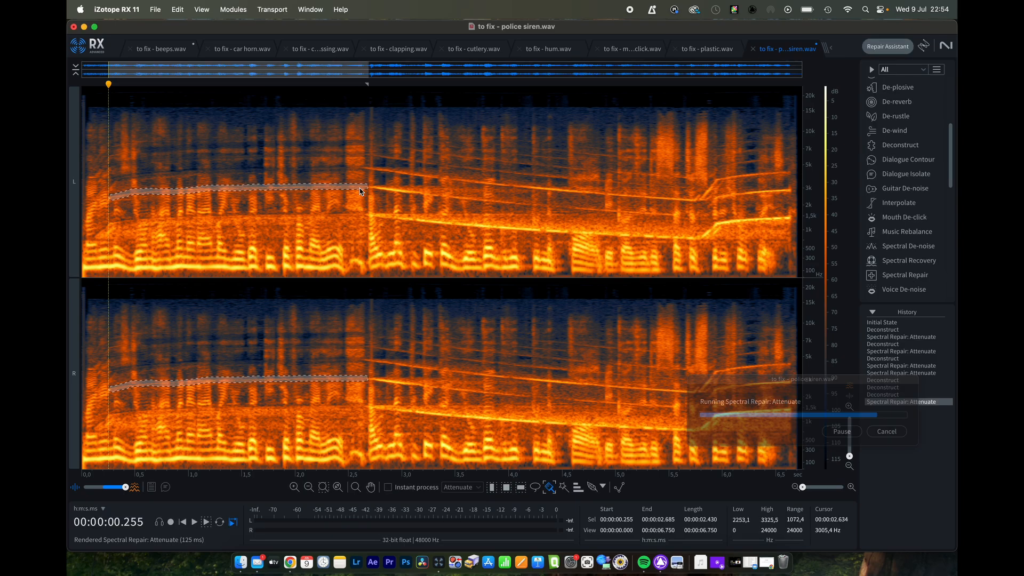
pyautogui.click(253, 214)
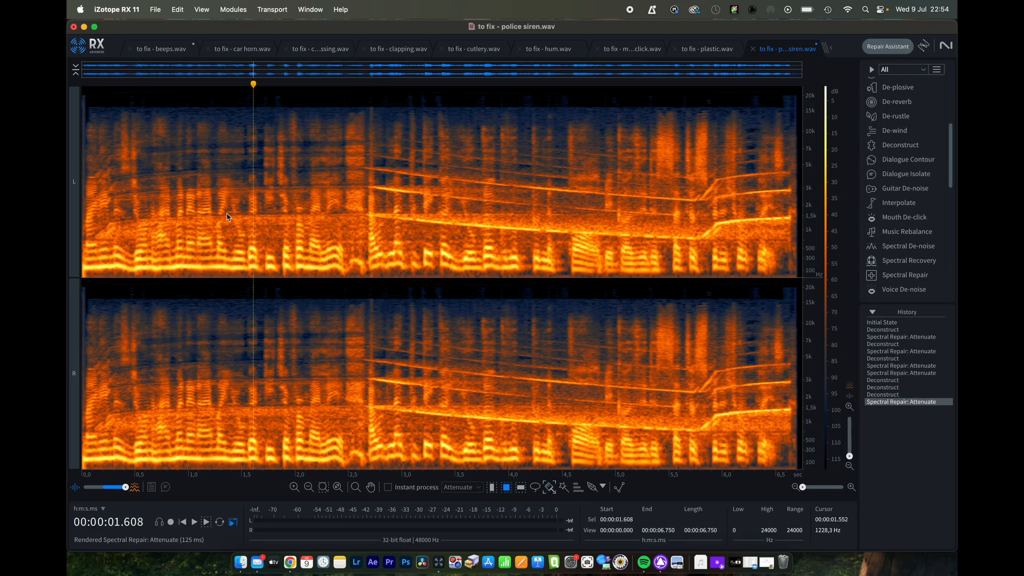
# - Play the first two seconds of the treated siren recording to locate remaining siren sound
pyautogui.click(89, 84)
pyautogui.press('space')
pyautogui.click(85, 83)
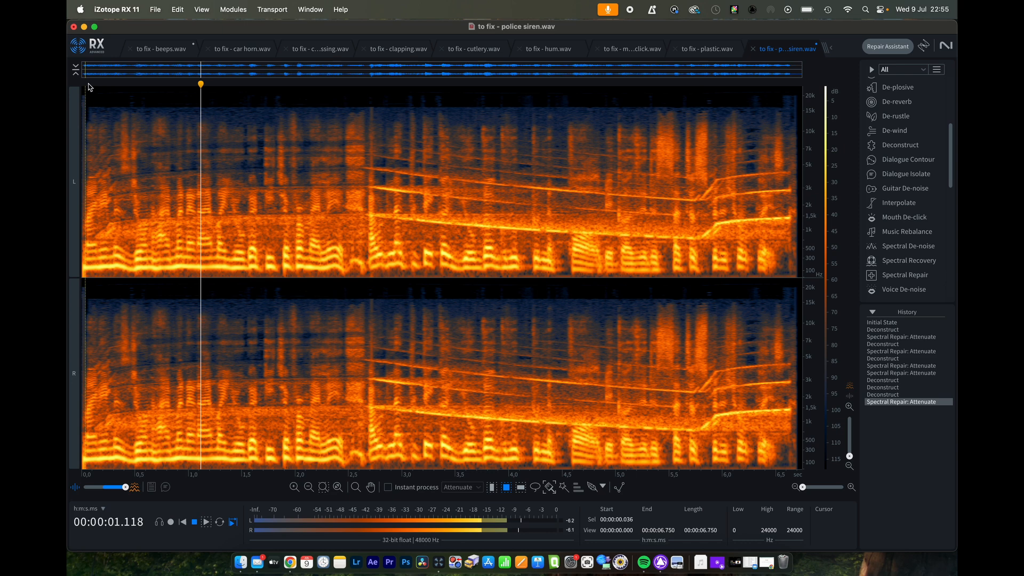
pyautogui.click(88, 83)
pyautogui.press('space')
pyautogui.moveTo(149, 111); pyautogui.dragTo(206, 163)
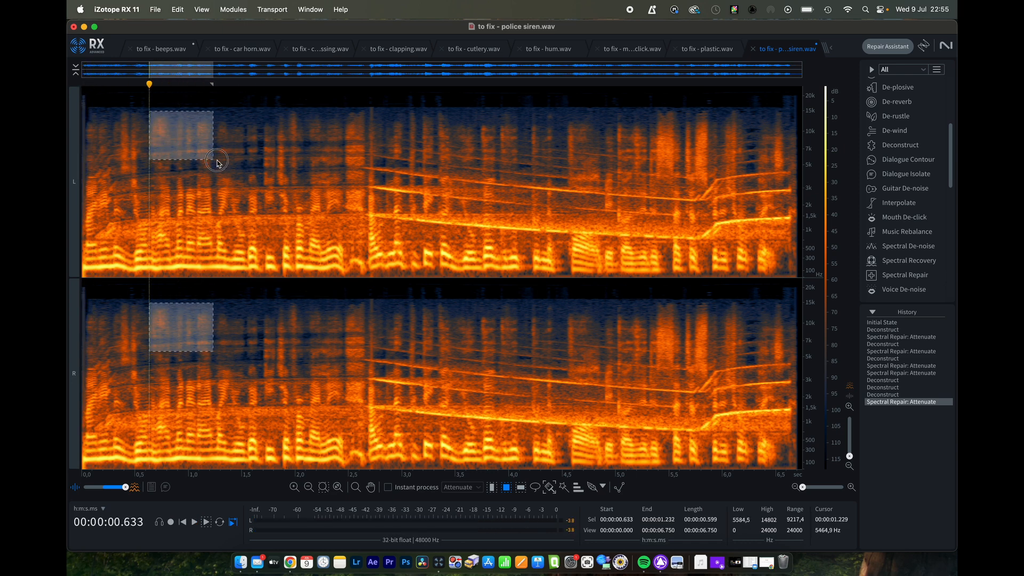
pyautogui.click(217, 142)
pyautogui.press('space')
pyautogui.press('space')
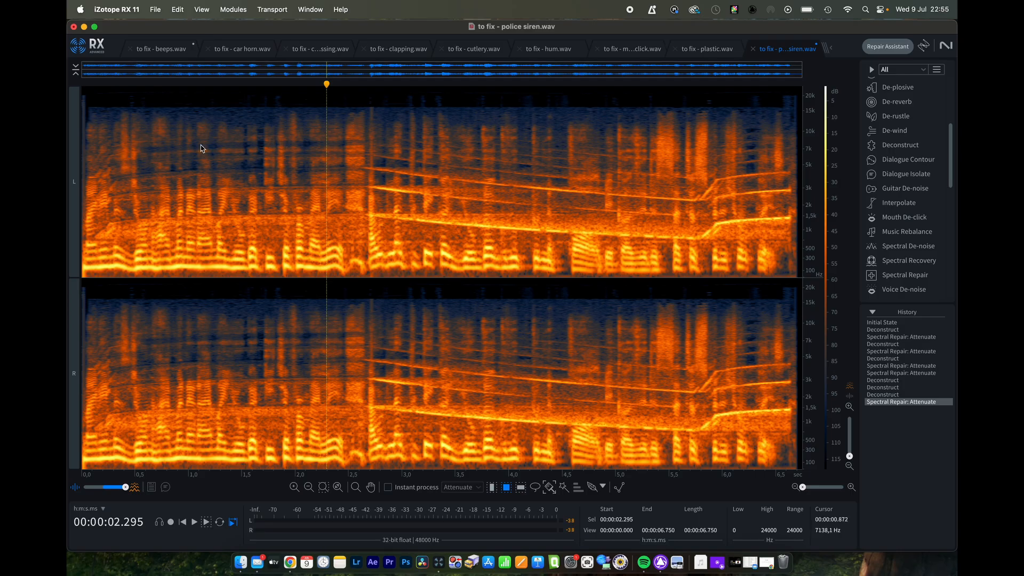
# - Apply Deconstruct and Spectral Repair Attenuate to a rectangular selection at about 0.59–1.69 s between 4.7 and 12.5 kHz, and replay the opening
pyautogui.moveTo(144, 119); pyautogui.dragTo(262, 168)
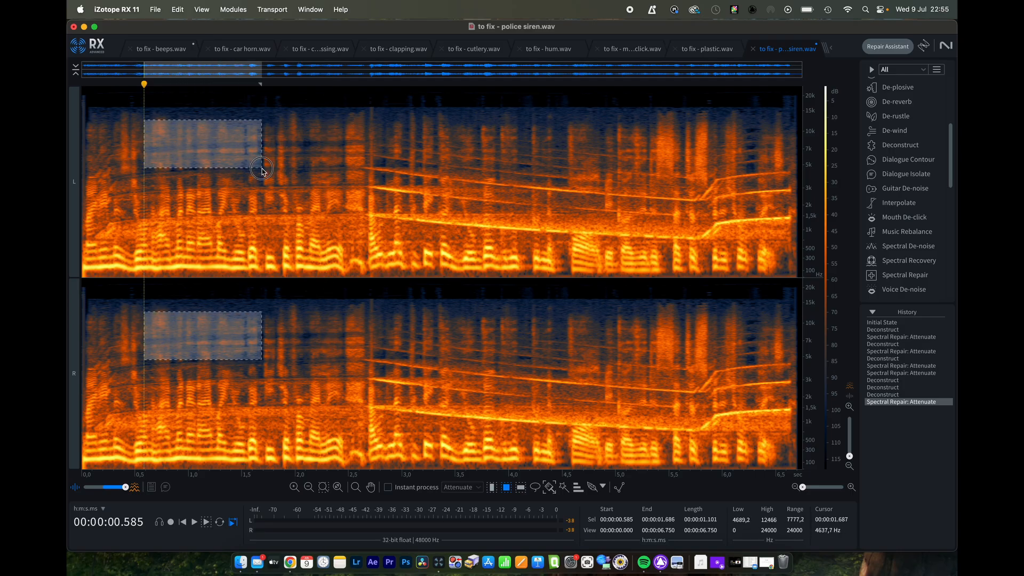
pyautogui.press('d')
pyautogui.press('a')
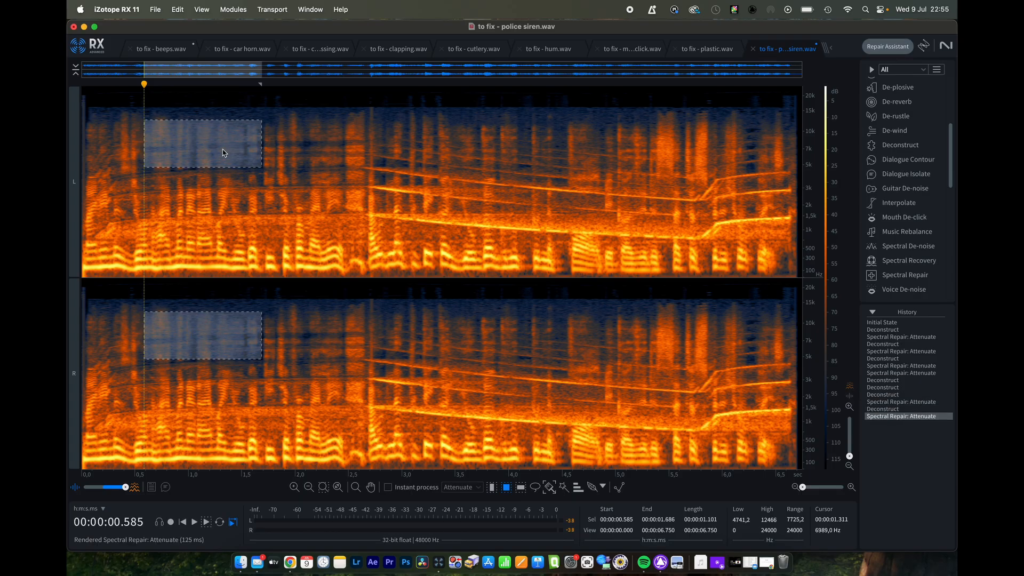
pyautogui.click(221, 151)
pyautogui.click(94, 89)
pyautogui.press('space')
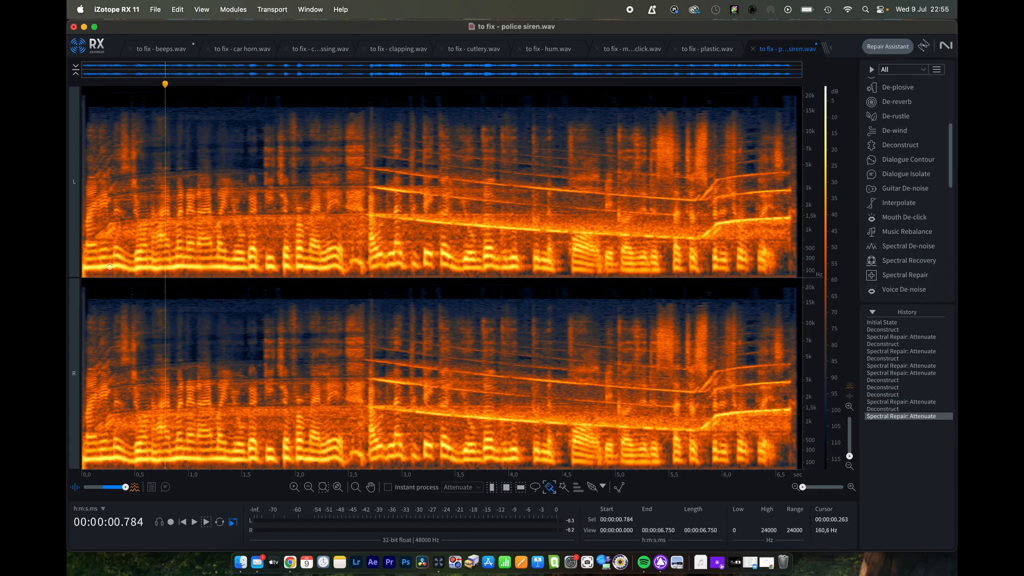
# - Brush over the siren's lowest line again at about 0.11–2.69 s, 765–1767 Hz, and apply Deconstruct and Spectral Repair Attenuate
pyautogui.moveTo(101, 235)
pyautogui.mouseDown()
pyautogui.moveTo(195, 214)
pyautogui.moveTo(366, 215)
pyautogui.mouseUp()
pyautogui.press('d')
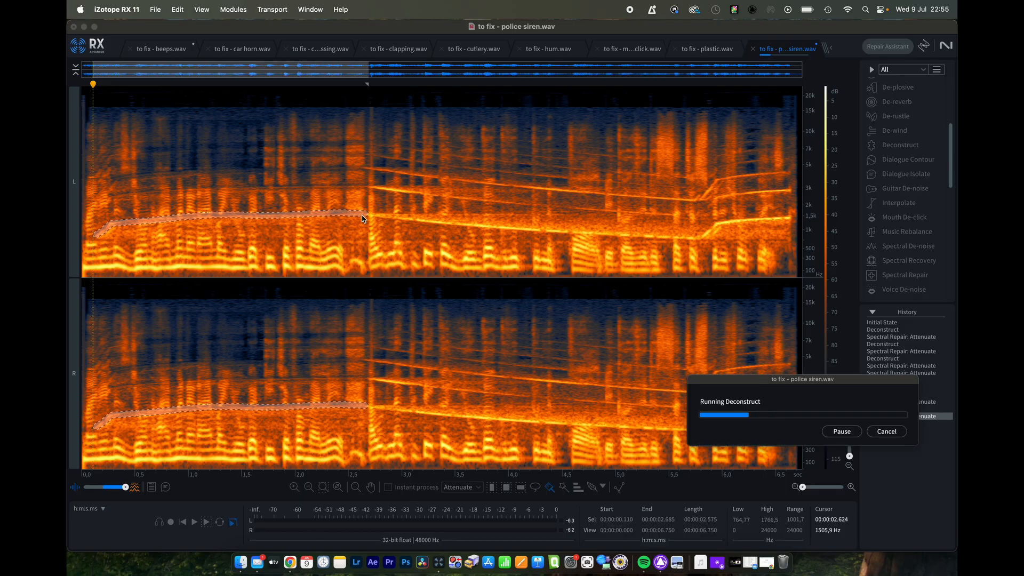
pyautogui.press('a')
# - Brush over the siren harmonic at about 0.28–2.66 s, 2.3–3.3 kHz, apply Deconstruct and Spectral Repair Attenuate, and clear the selection
pyautogui.moveTo(114, 195); pyautogui.dragTo(365, 186)
pyautogui.press('d')
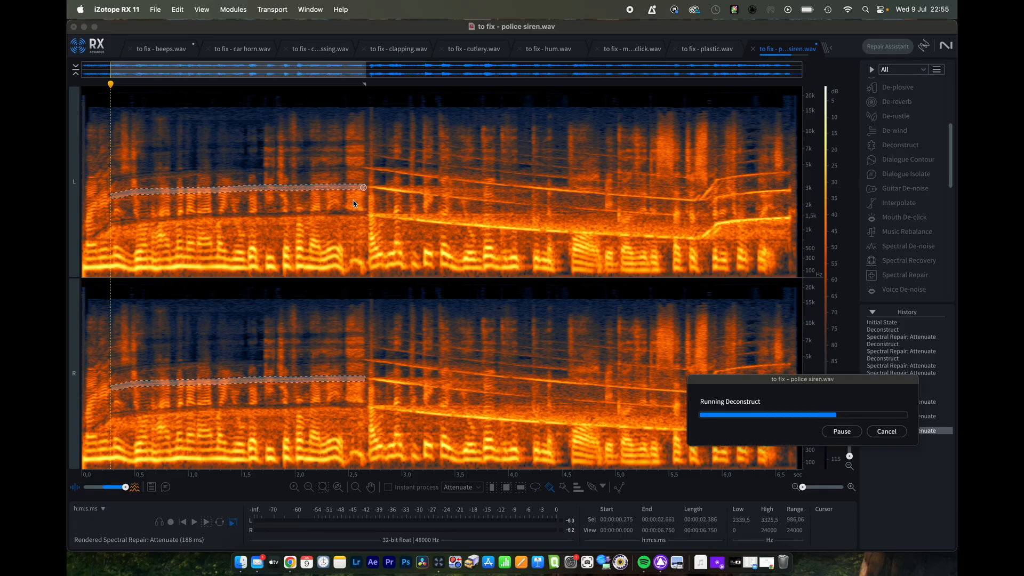
pyautogui.press('a')
pyautogui.press('r')
pyautogui.click(242, 184)
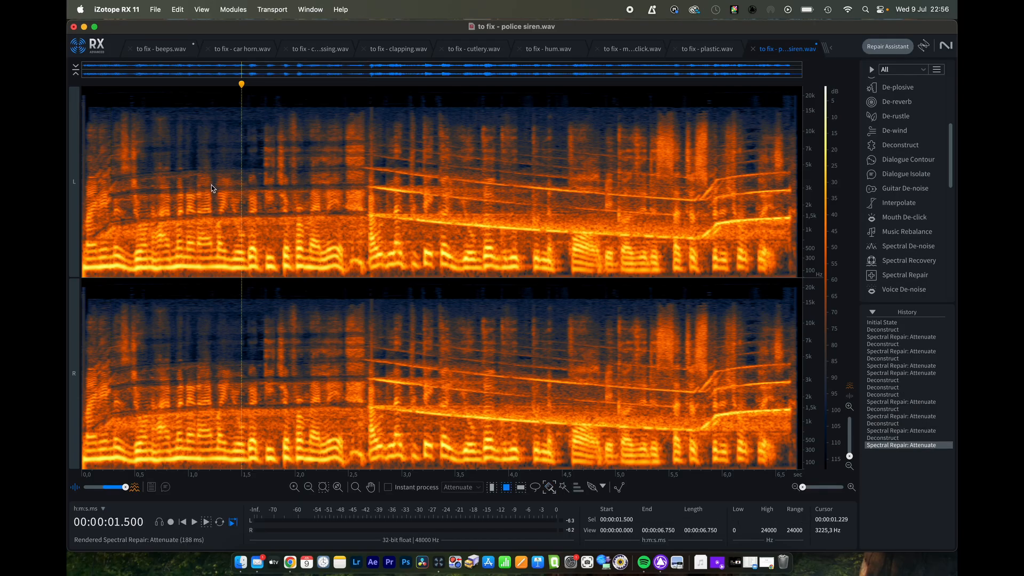
# - Render Dialogue Isolate on the whole file with Voice 2.2 dB, Reverb -15.8 dB, Noise -16.8 dB and Sensitivity 3.4
pyautogui.click(912, 178)
pyautogui.click(652, 439)
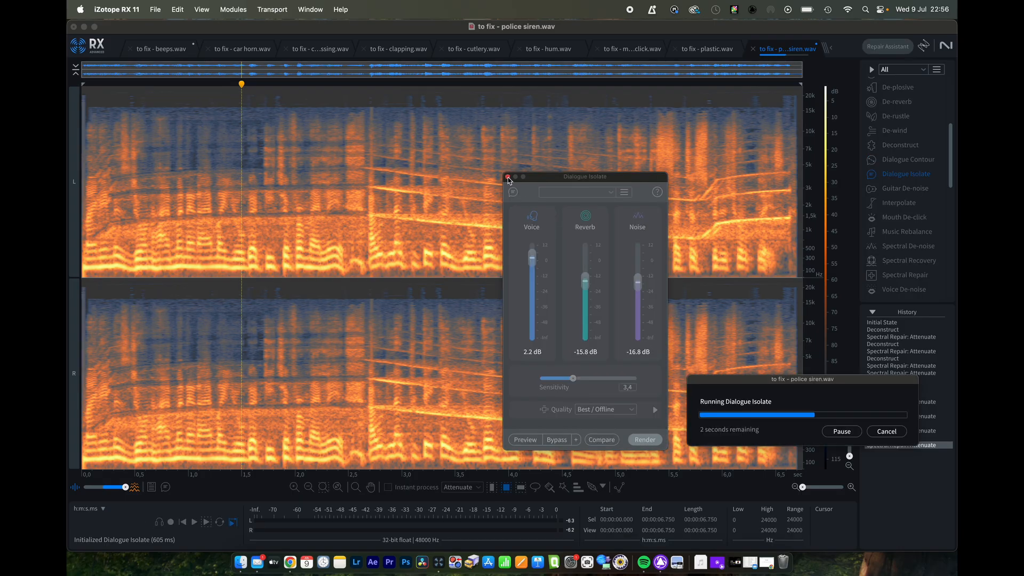
pyautogui.click(507, 177)
# - Play the isolated dialogue repeatedly from the start to listen for siren remnants in the opening half second
pyautogui.click(88, 98)
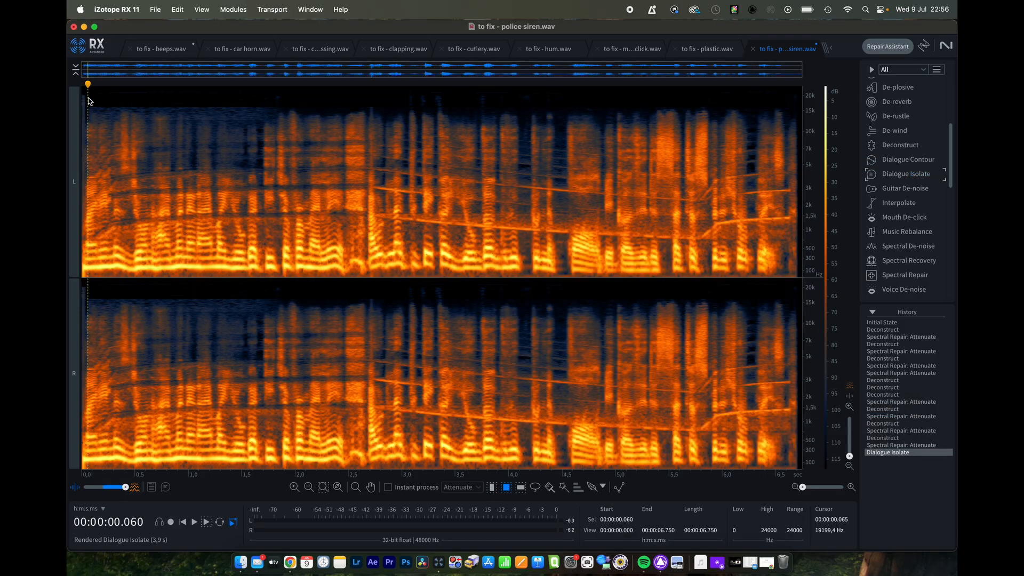
pyautogui.press('space')
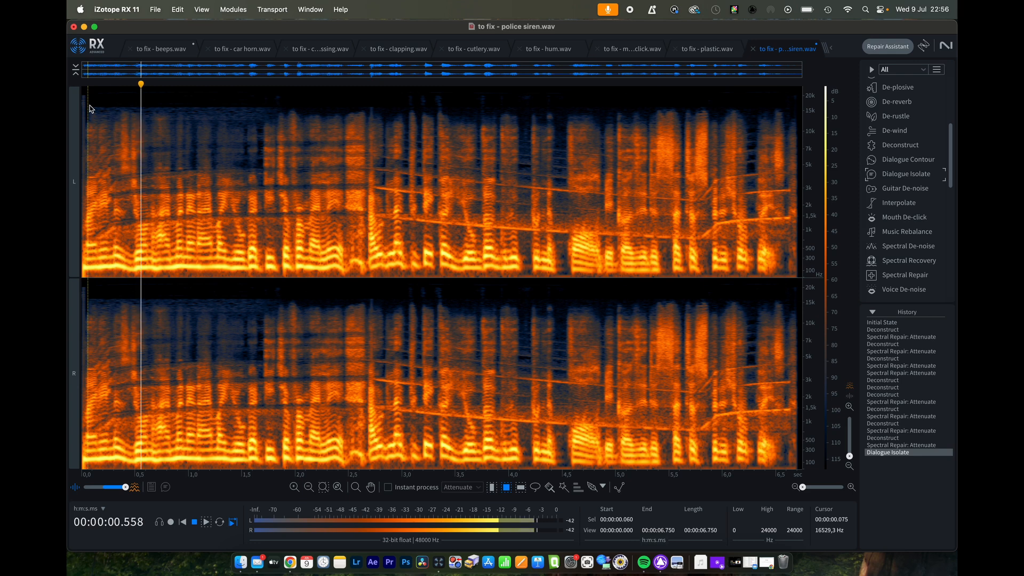
pyautogui.click(87, 84)
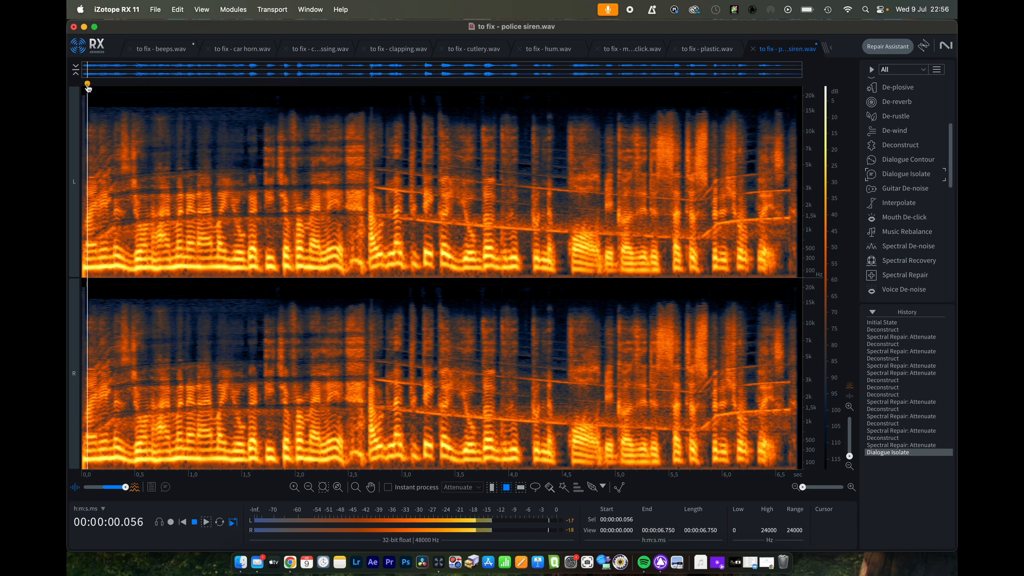
pyautogui.click(87, 84)
pyautogui.click(87, 84)
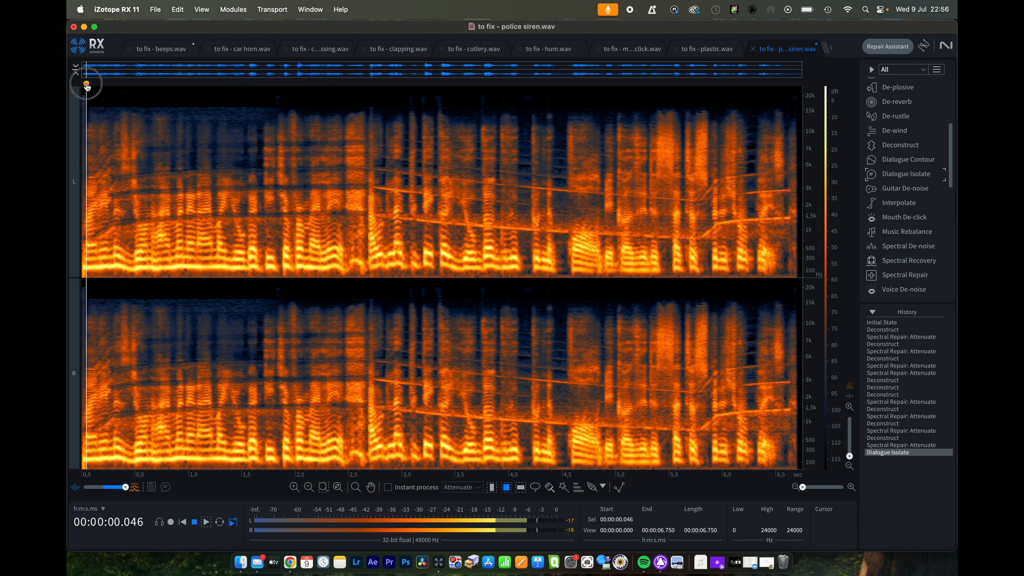
pyautogui.press('space')
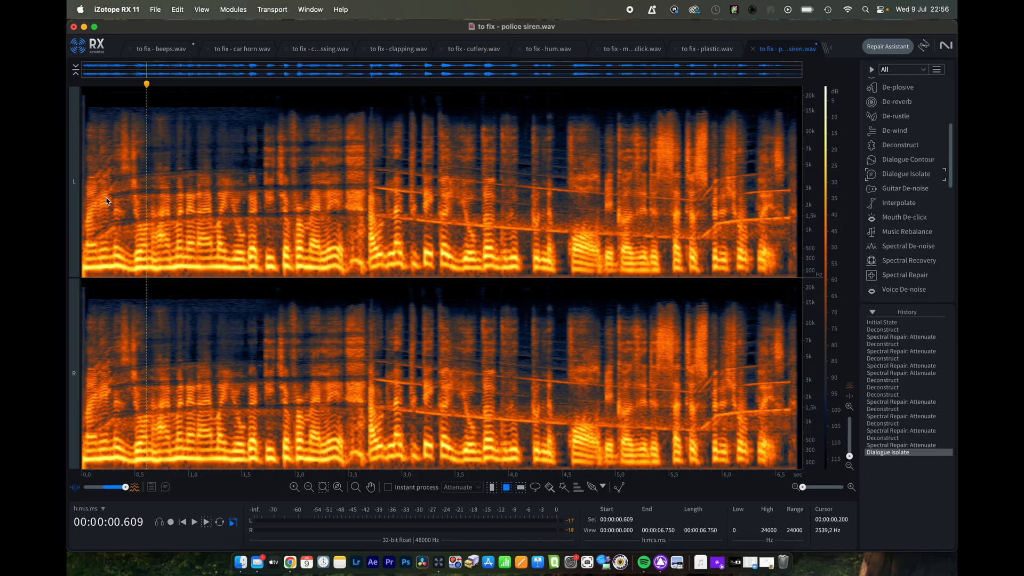
# - Brush over the rising siren remnant at about 0.05–0.25 s, 1.5–2.7 kHz, apply Spectral Repair Attenuate and replay the opening
pyautogui.moveTo(105, 198); pyautogui.dragTo(88, 214)
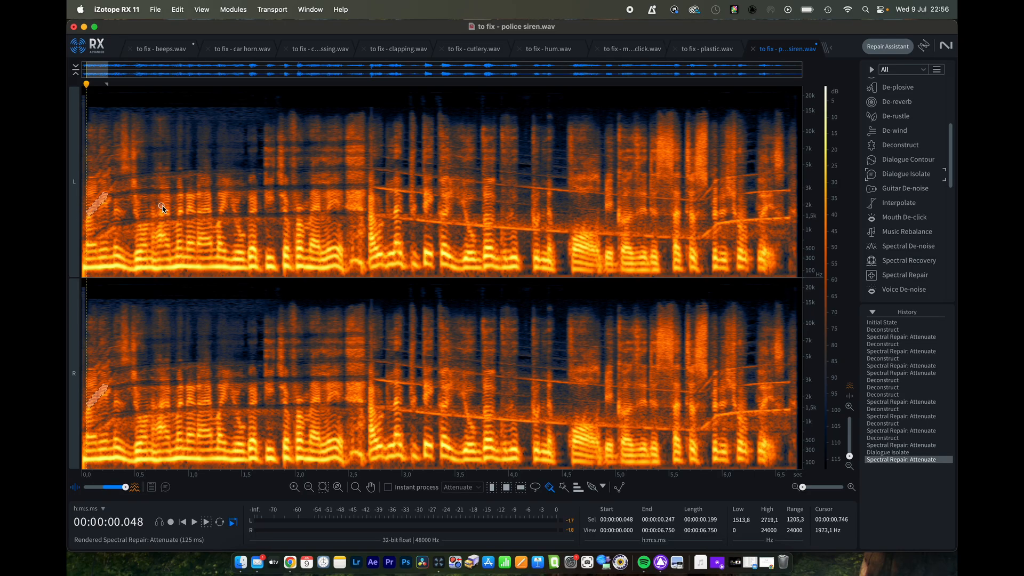
pyautogui.press('r')
pyautogui.click(149, 211)
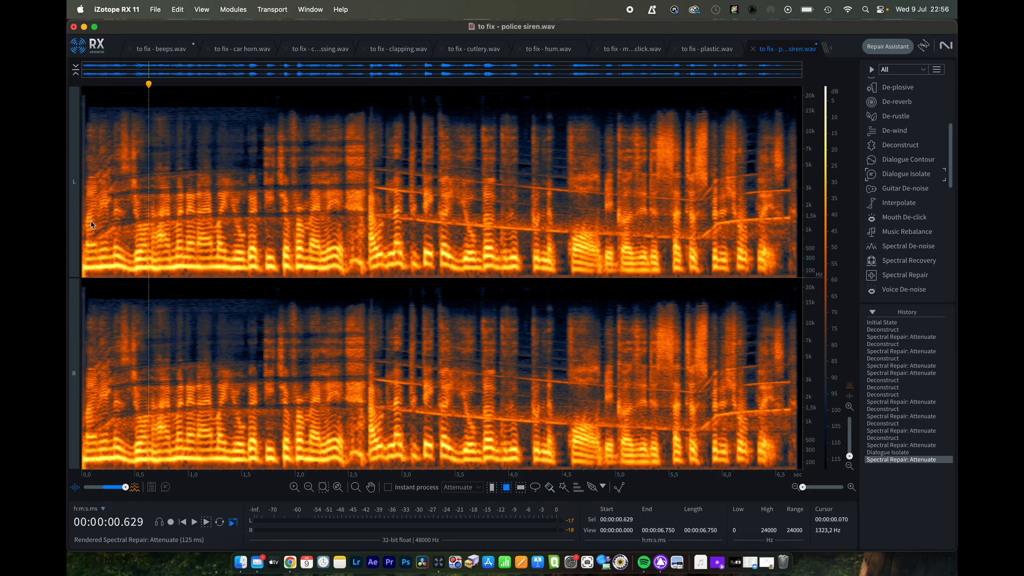
pyautogui.click(85, 86)
pyautogui.press('space')
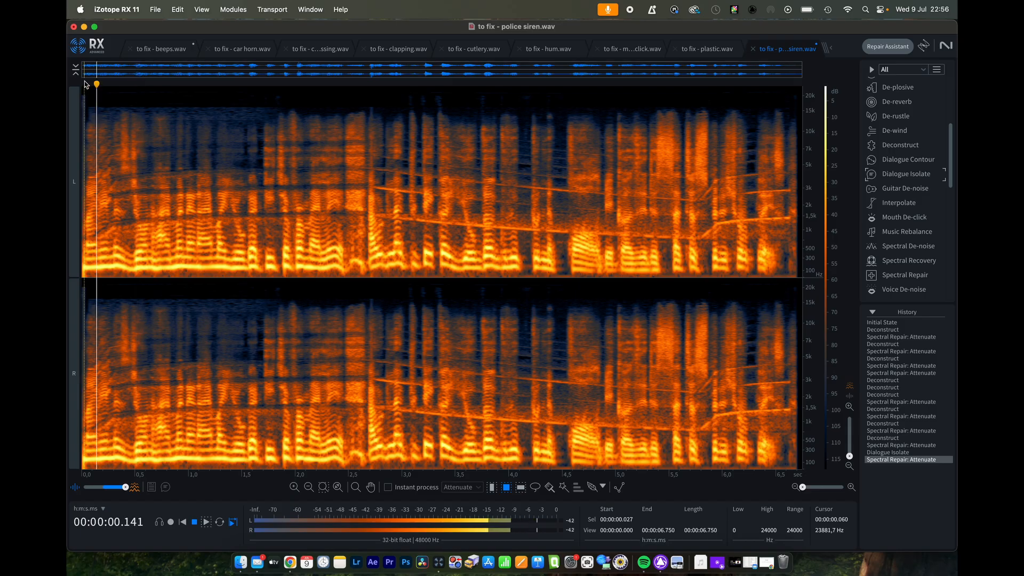
pyautogui.press('space')
# - Brush over the remnant at about 0.04–0.23 s, 1.35–2.2 kHz, apply Spectral Repair Attenuate and replay the first second
pyautogui.press('w')
pyautogui.click(101, 214)
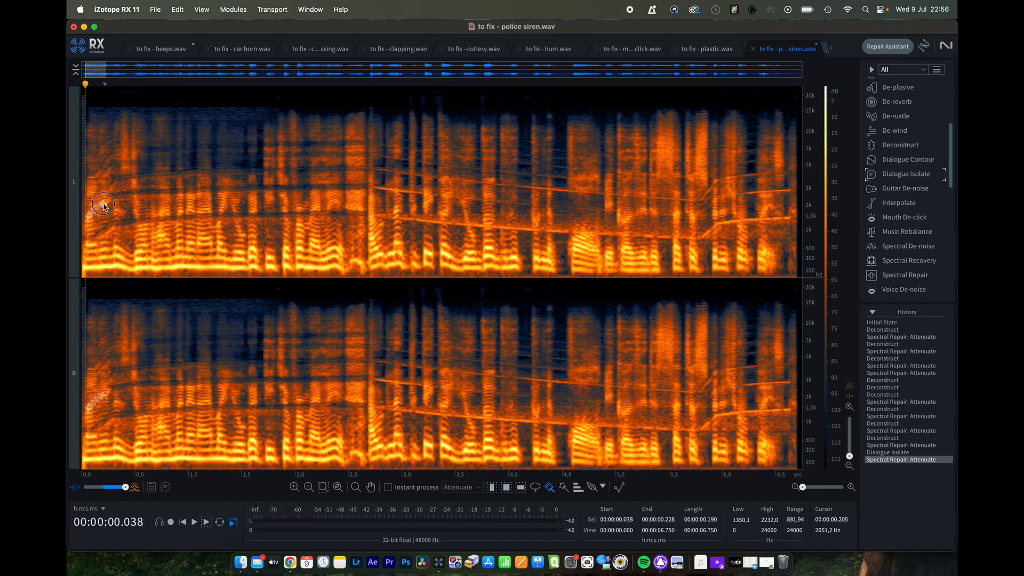
pyautogui.press('BackSpace')
pyautogui.press('r')
pyautogui.click(102, 211)
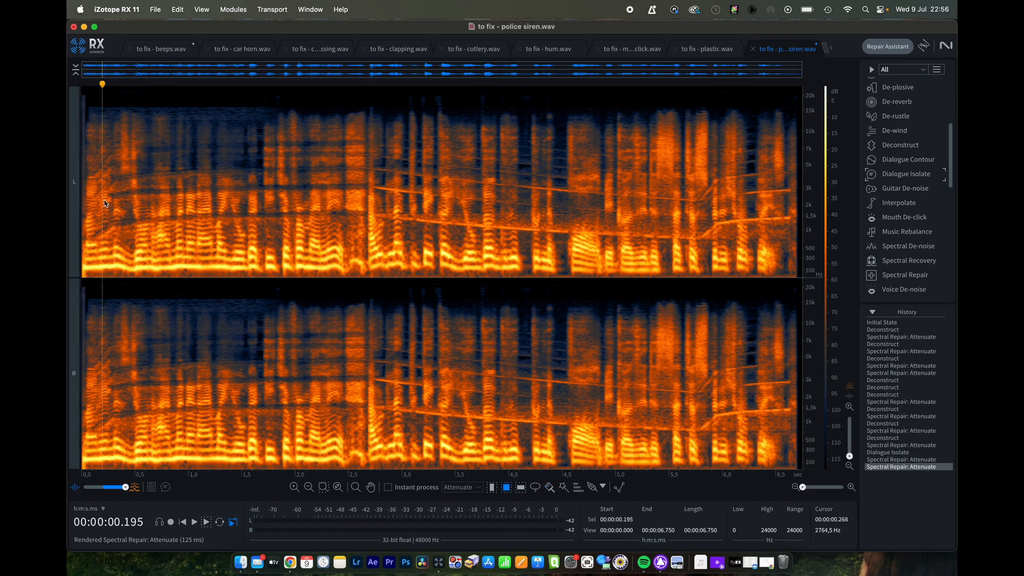
pyautogui.click(87, 86)
pyautogui.press('space')
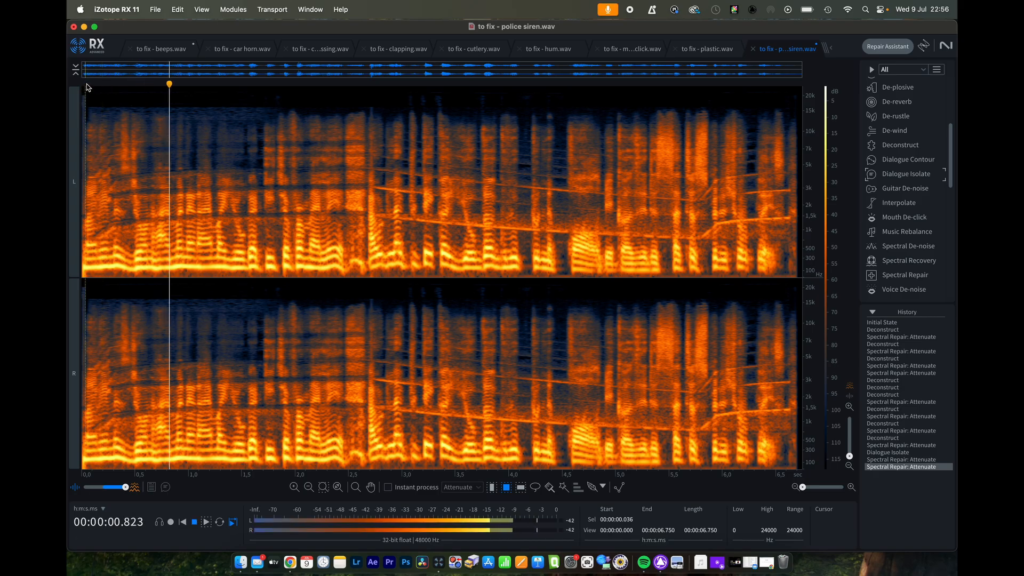
pyautogui.press('space')
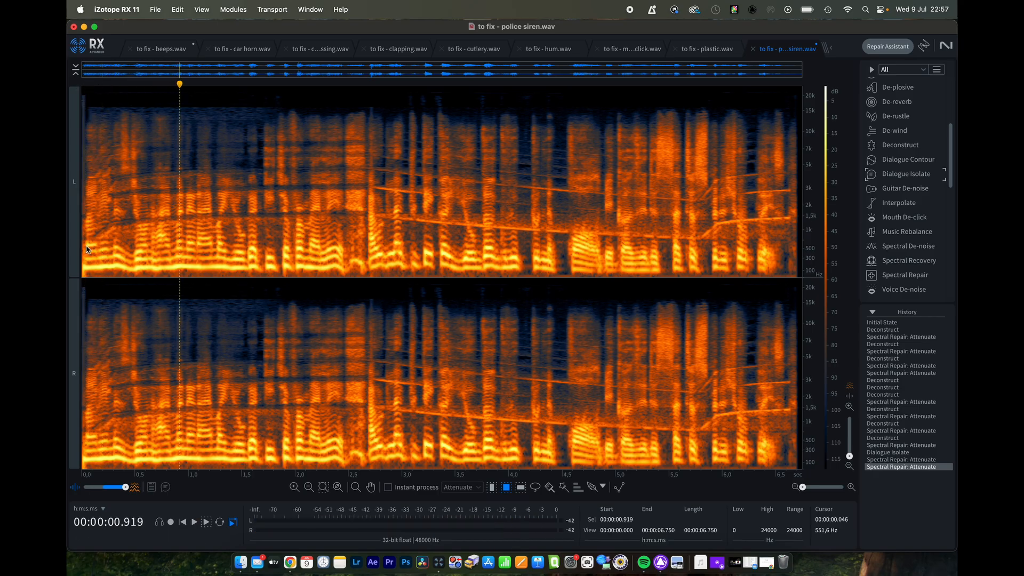
# - Brush over the low rising remnant at about 0–0.32 s, 532–1185 Hz, and apply Spectral Repair Attenuate
pyautogui.moveTo(84, 246); pyautogui.dragTo(114, 231)
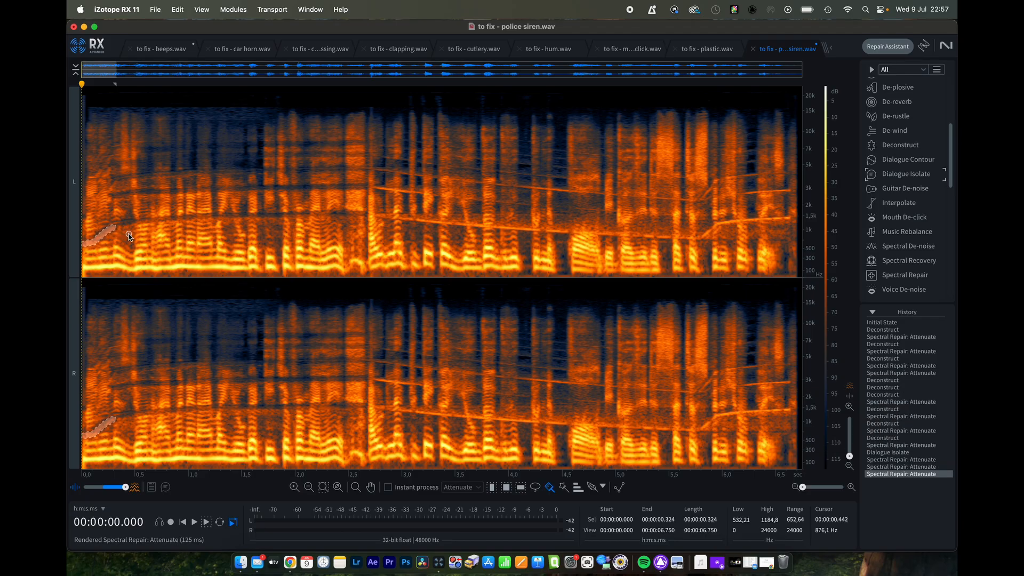
# - Replay the first second of the police siren recording, undo the last Spectral Repair Attenuate and clear the selection
pyautogui.click(98, 87)
pyautogui.click(88, 88)
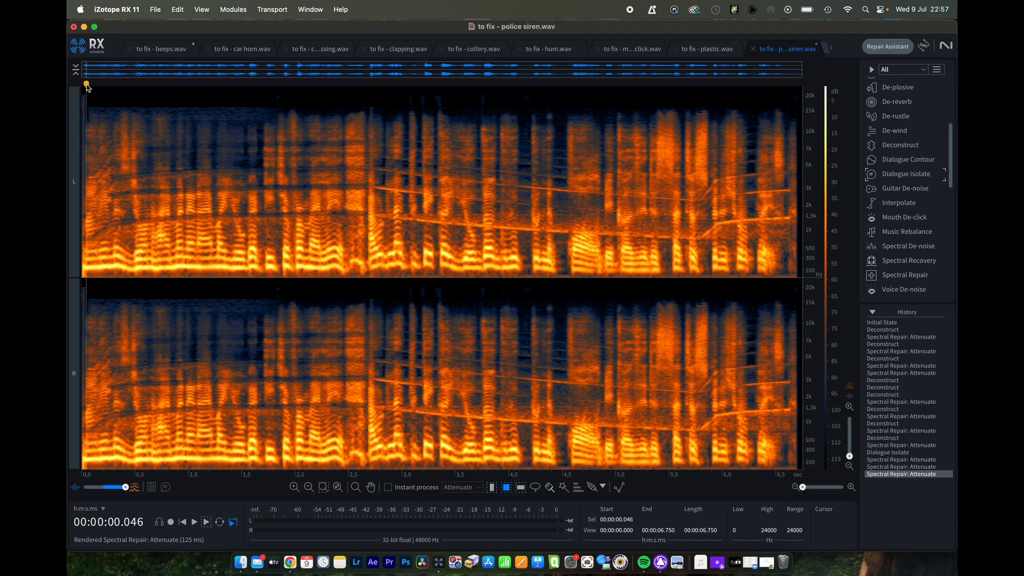
pyautogui.press('space')
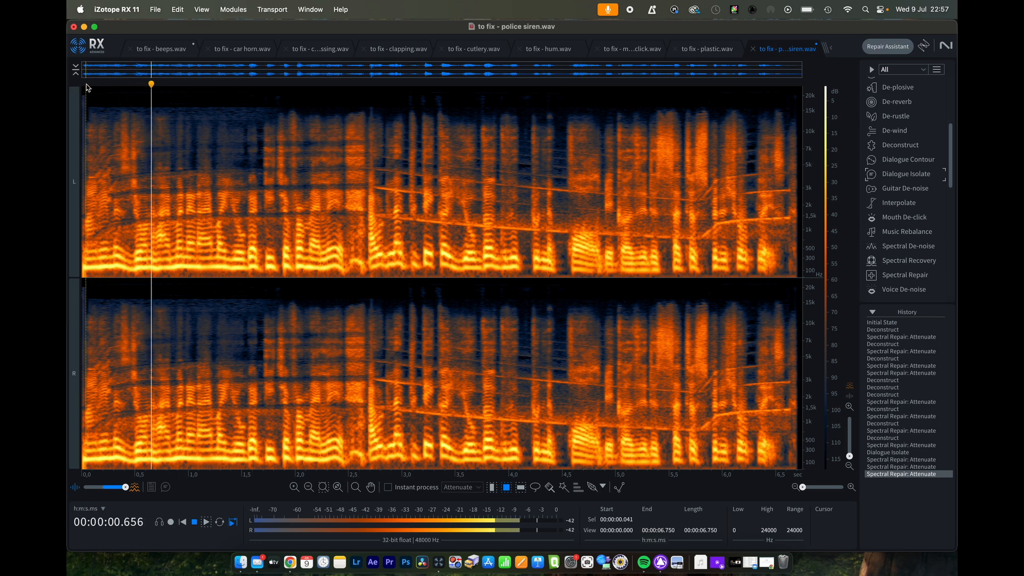
pyautogui.press('space')
pyautogui.press('space')
pyautogui.press('space')
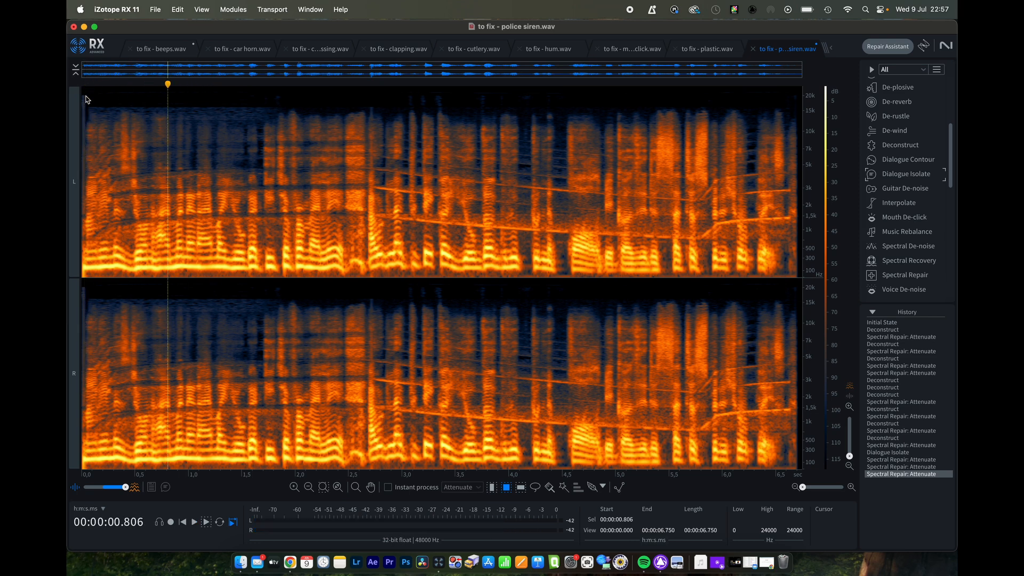
pyautogui.press('super+z')
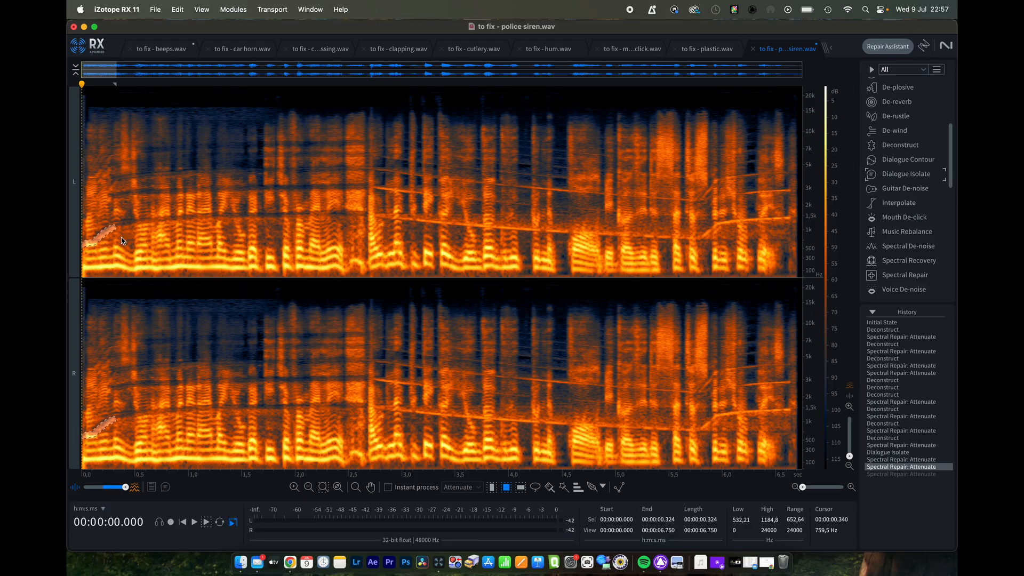
pyautogui.click(126, 240)
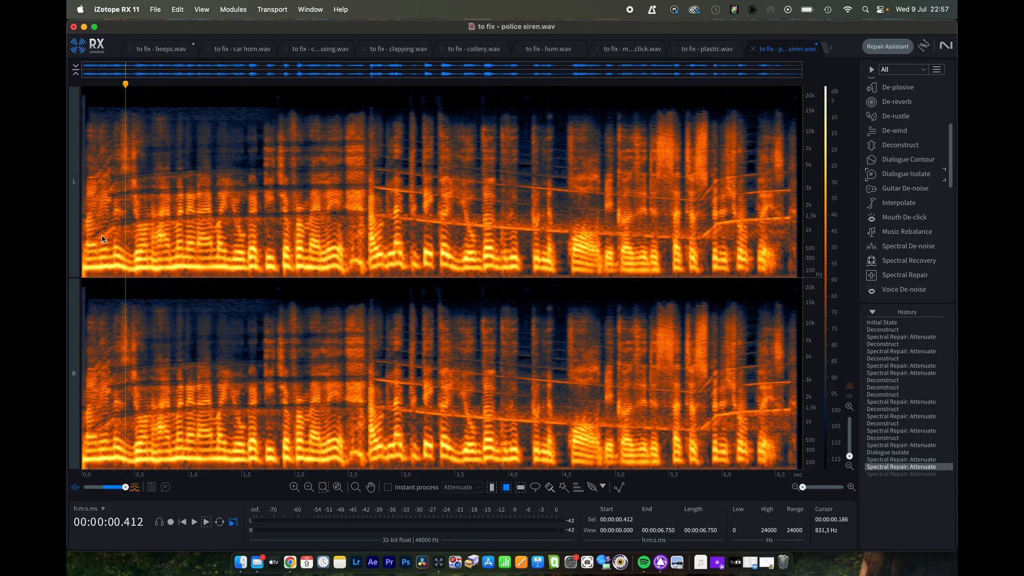
# - Brush over the siren remnants at about 0.19–0.31 s and 0.33–2.29 s, 992–1562 Hz, and apply Spectral Repair Attenuate
pyautogui.press('b')
pyautogui.moveTo(102, 238); pyautogui.dragTo(115, 230)
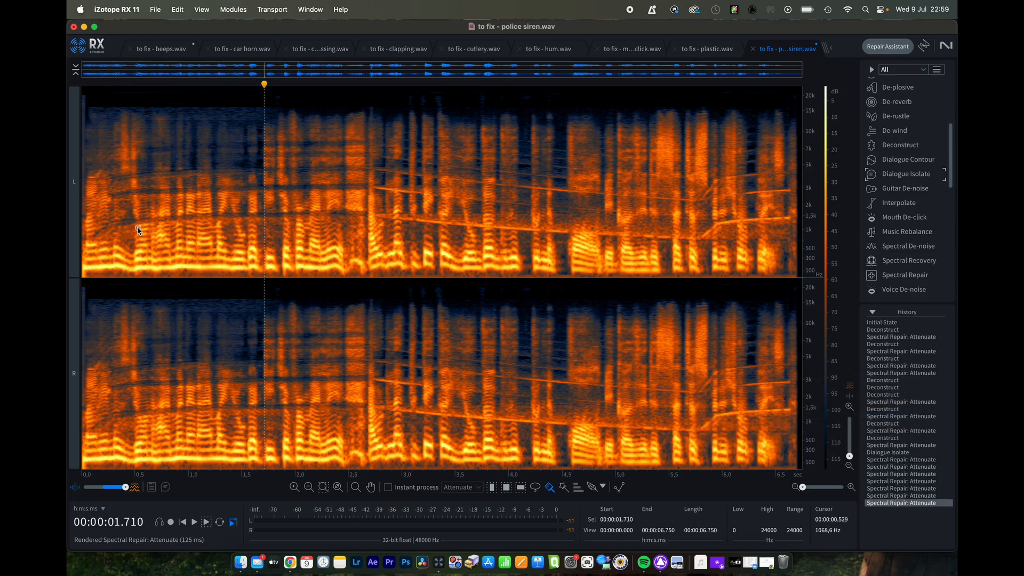
pyautogui.moveTo(119, 227); pyautogui.dragTo(324, 218)
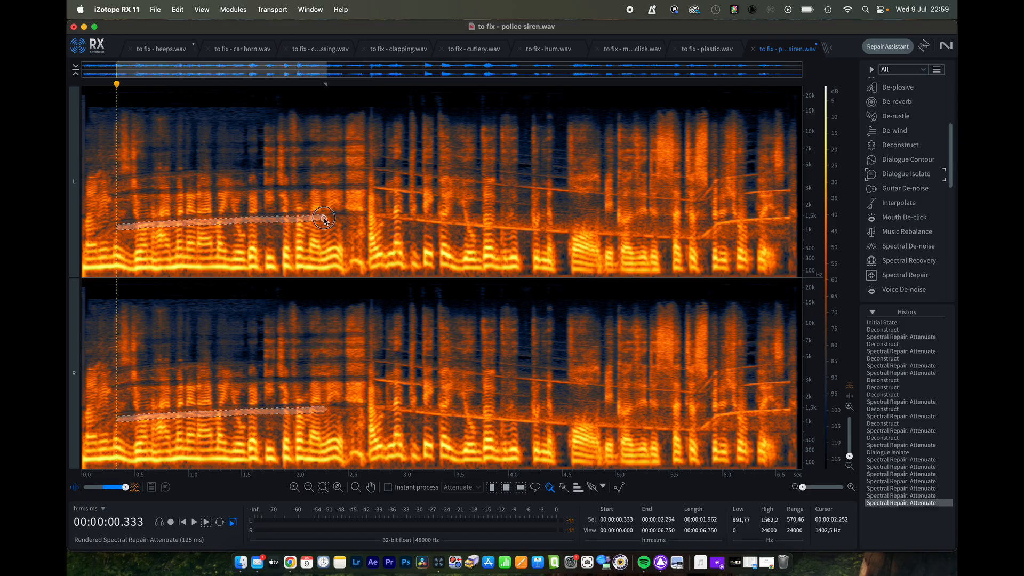
# - Replay the police siren recording from the start to check the repaired first two seconds
pyautogui.click(89, 88)
pyautogui.press('space')
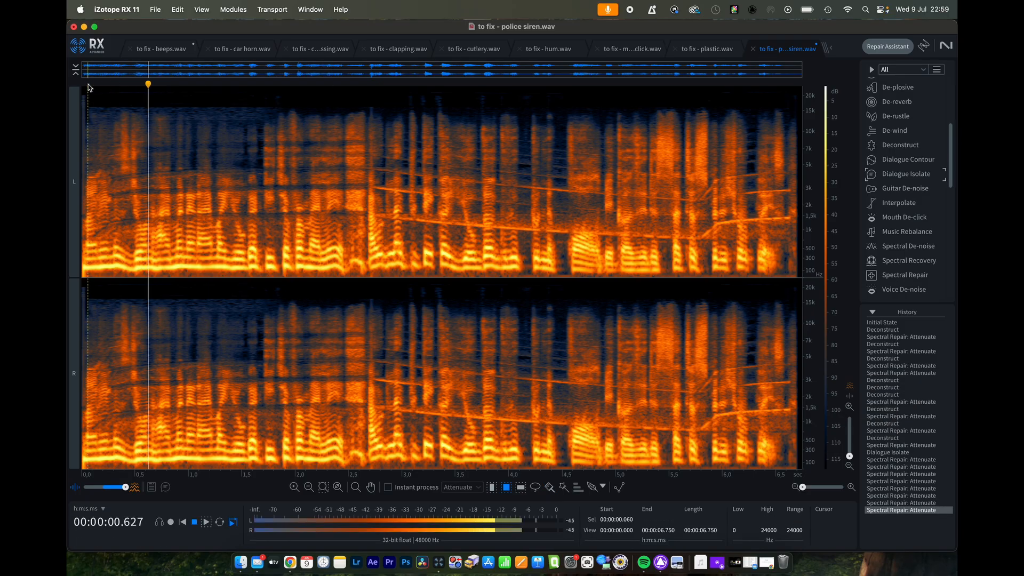
pyautogui.click(86, 86)
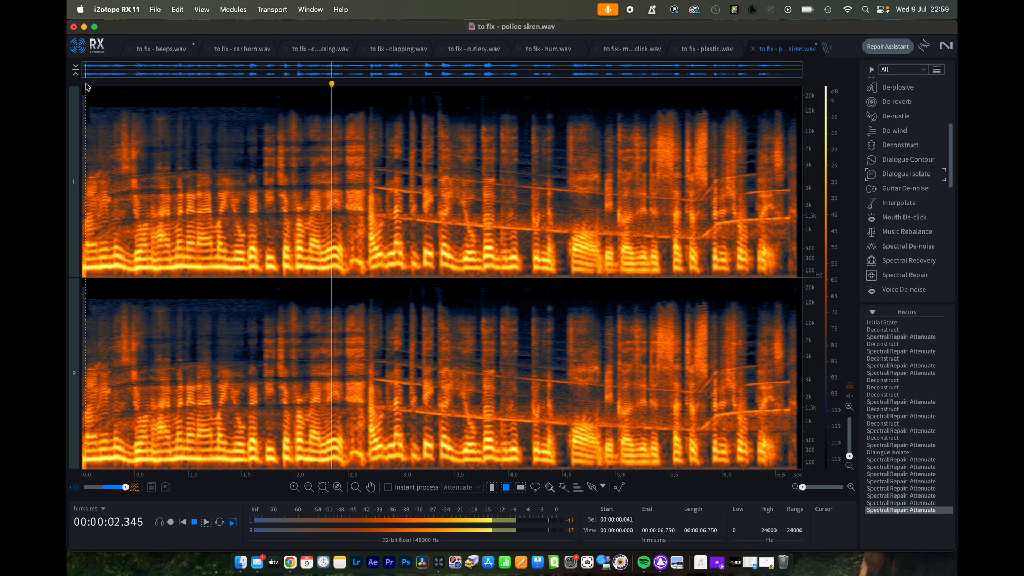
pyautogui.press('space')
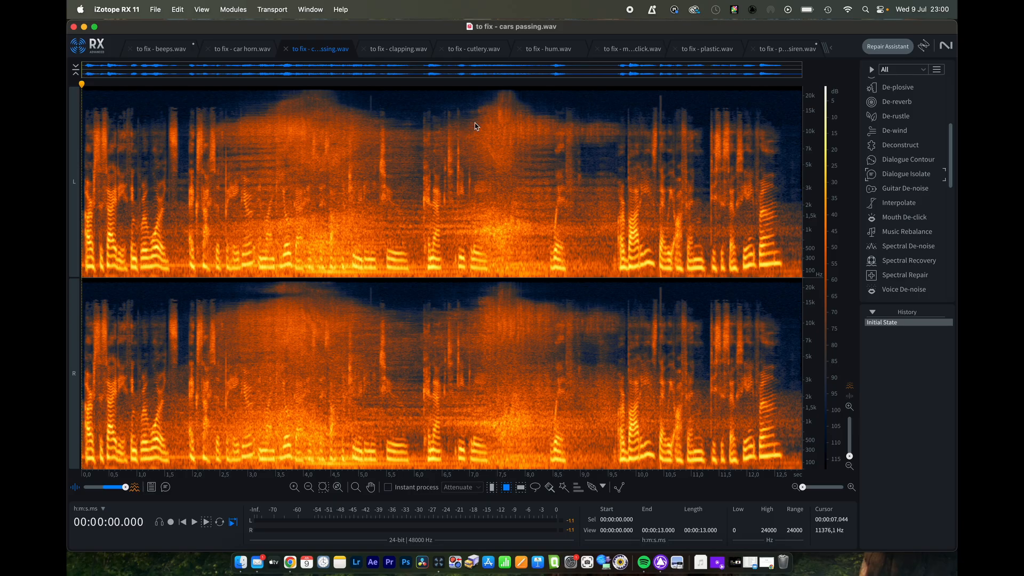
# - Play the cars passing recording from about 2.2 s to listen to the traffic noise under the voice
pyautogui.click(204, 86)
pyautogui.press('space')
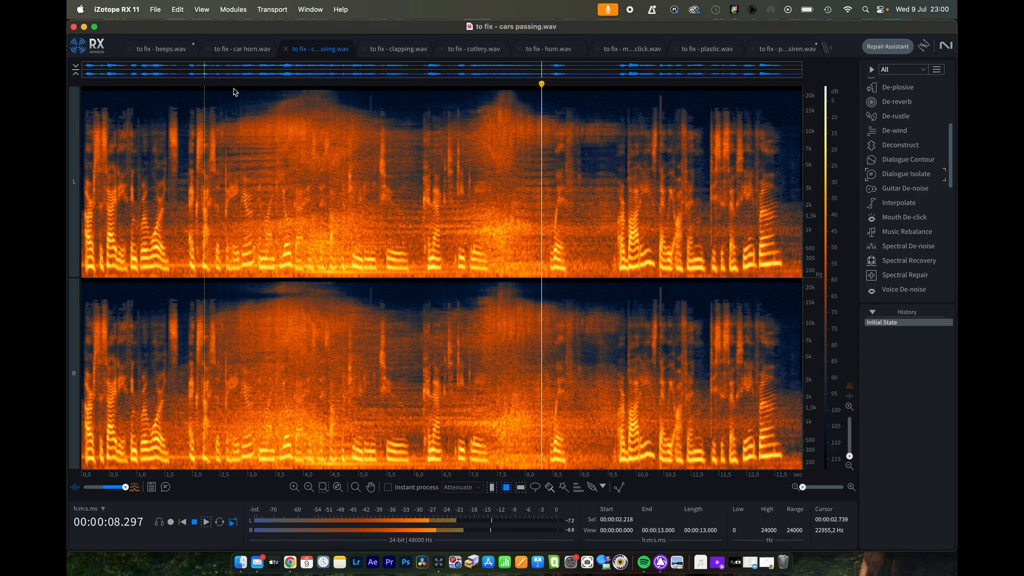
pyautogui.press('space')
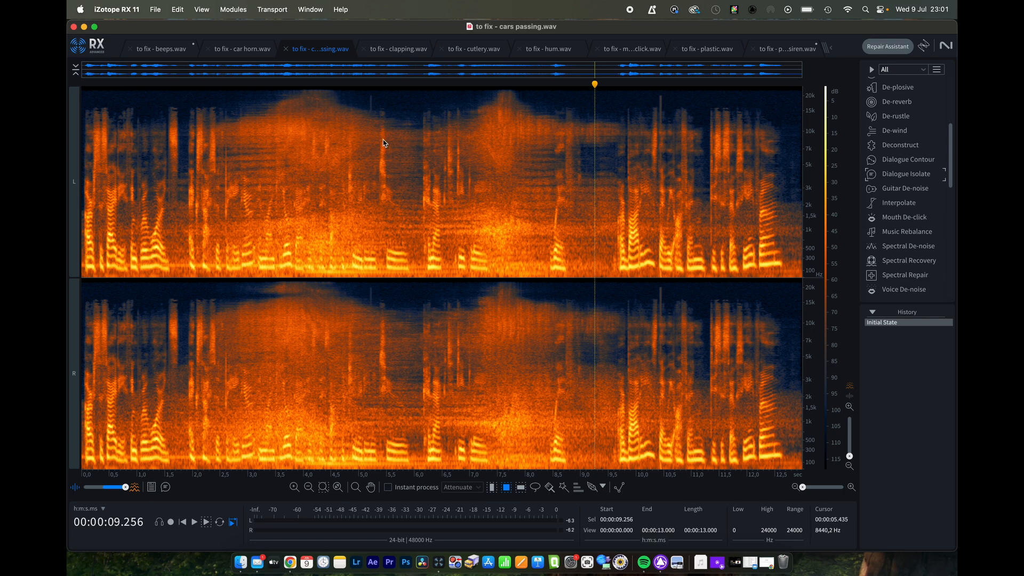
# - Render Dialogue Isolate on the whole cars passing recording with voice 2.2 dB, reverb -15.8 dB, noise -16.8 dB and sensitivity 3.4
pyautogui.scroll(1, 243, 259)
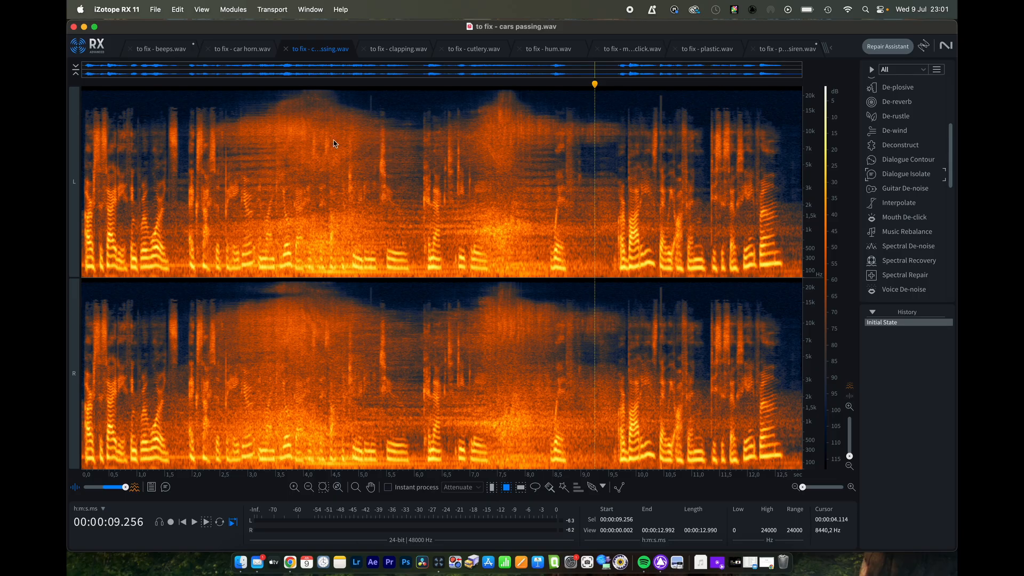
pyautogui.click(917, 178)
pyautogui.click(645, 440)
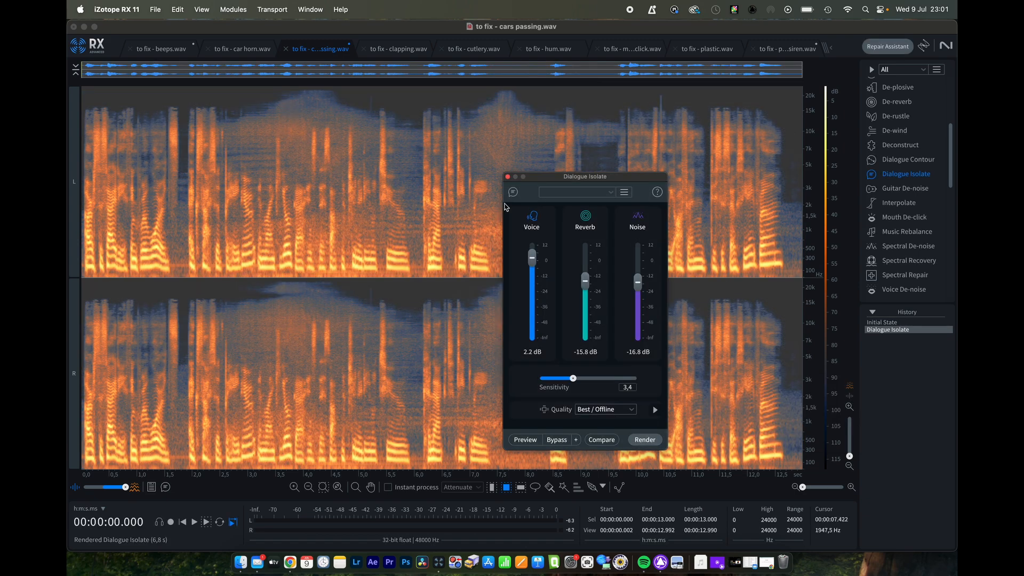
pyautogui.click(507, 177)
pyautogui.click(340, 156)
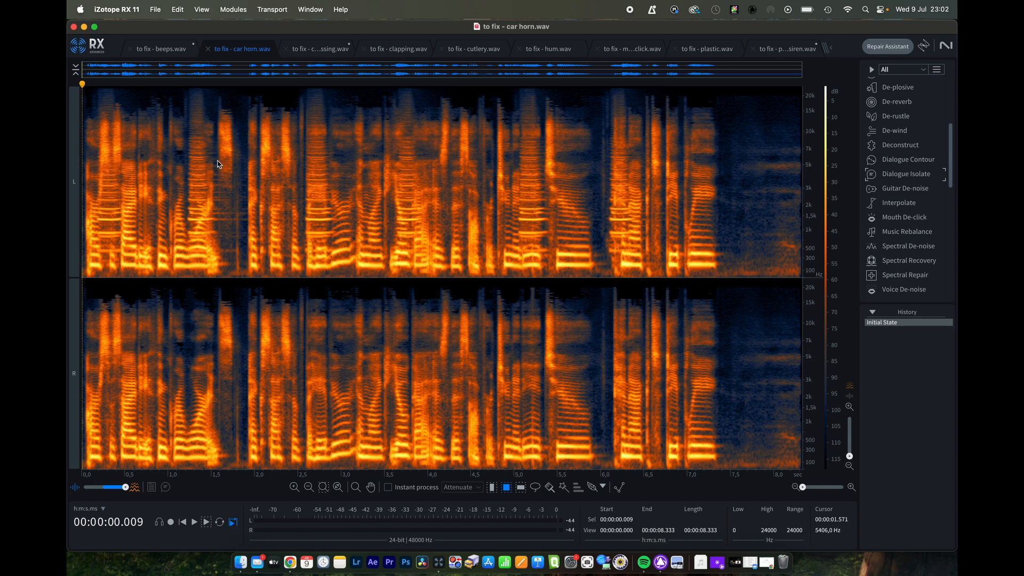
# - Play the car horn recording repeatedly from the start to listen for the horn blasts
pyautogui.press('space')
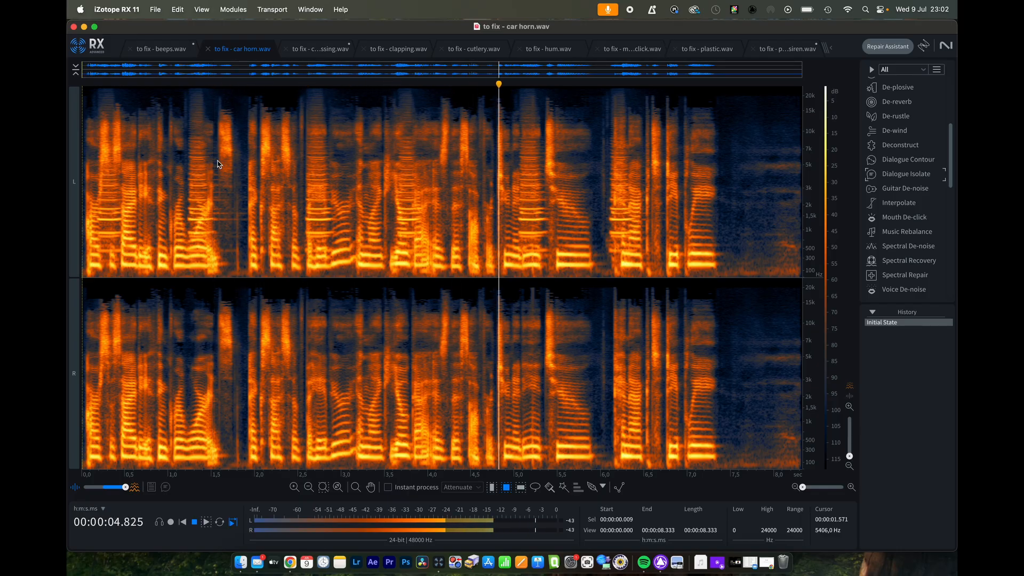
pyautogui.press('space')
pyautogui.click(89, 90)
pyautogui.press('space')
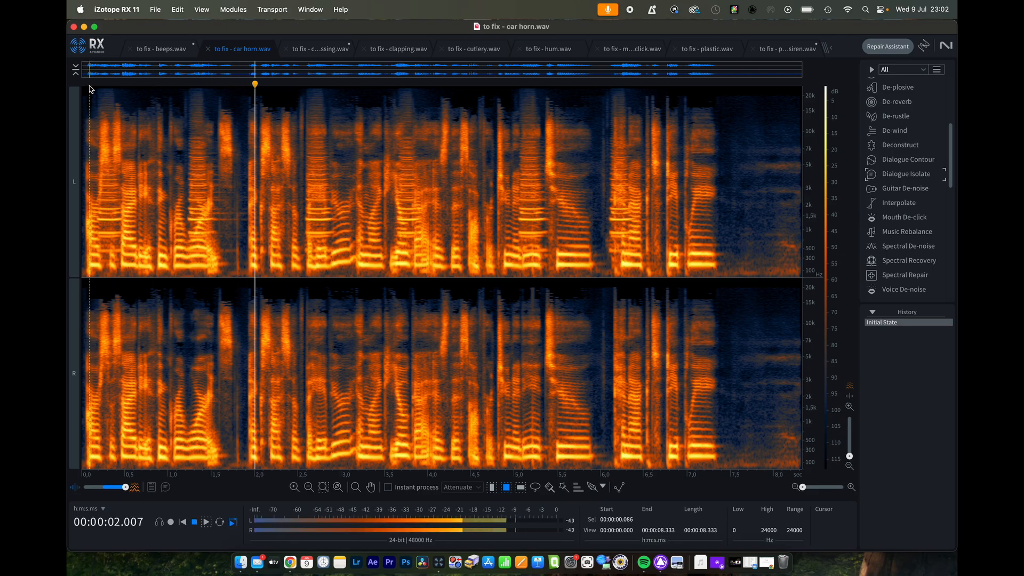
pyautogui.press('space')
pyautogui.click(86, 89)
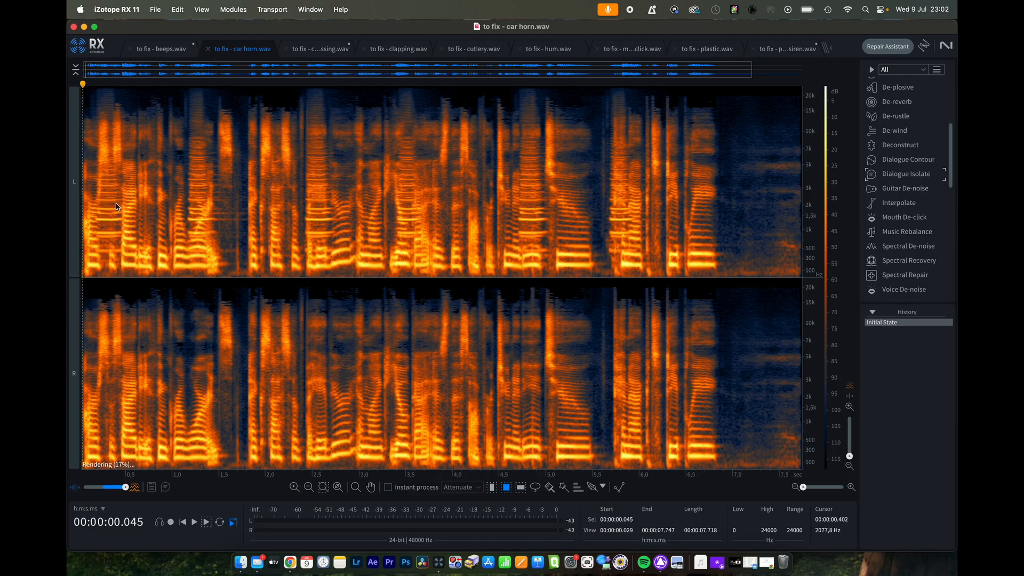
pyautogui.scroll(5, 116, 207)
pyautogui.press('space')
pyautogui.click(92, 85)
pyautogui.click(92, 85)
pyautogui.press('space')
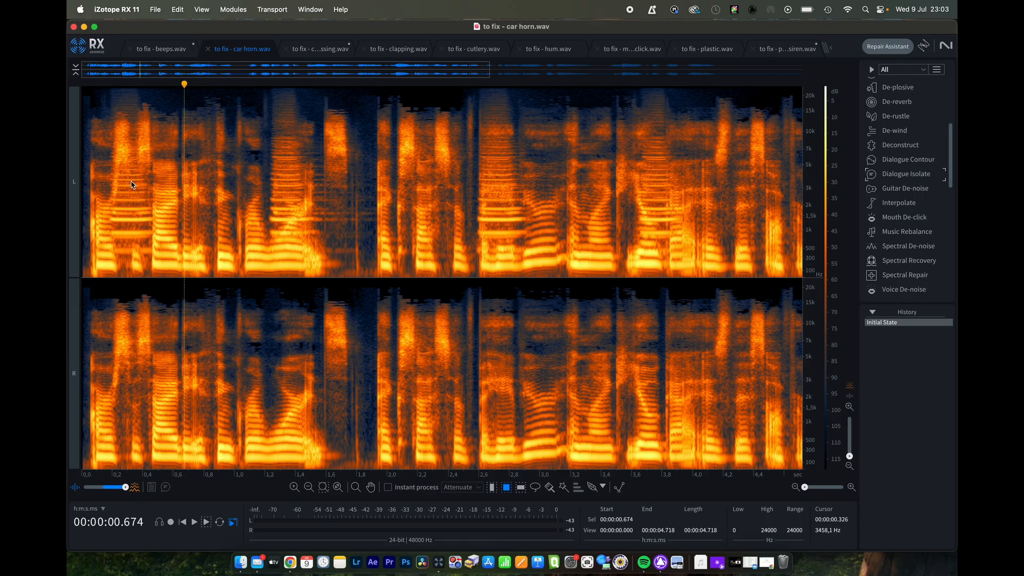
# - Select the first horn blast at about 0.26–0.46 s and apply Deconstruct, Spectral Repair Attenuate and Deconstruct again
pyautogui.moveTo(122, 169); pyautogui.dragTo(152, 245)
pyautogui.hotkey('shift', '6')
pyautogui.hotkey('shift', '5')
pyautogui.hotkey('shift', '6')
pyautogui.click(131, 210)
# - Brush over the first horn's remnants at about 0.28–0.34 s, roughly 0.9–4 kHz, and apply Deconstruct and Spectral Repair Attenuate
pyautogui.press('b')
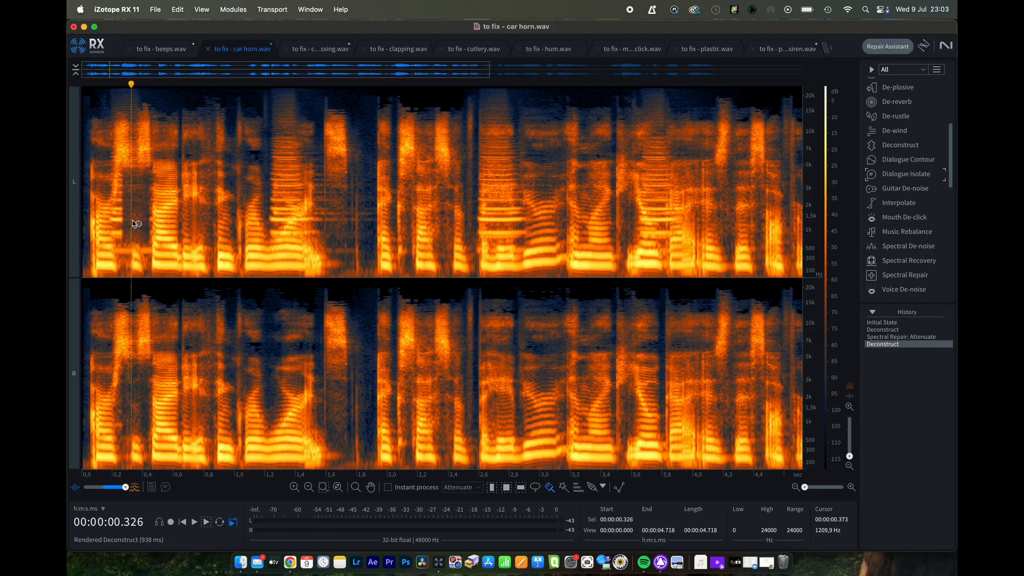
pyautogui.moveTo(125, 178)
pyautogui.mouseDown()
pyautogui.moveTo(124, 267)
pyautogui.moveTo(141, 235)
pyautogui.moveTo(145, 257)
pyautogui.moveTo(134, 232)
pyautogui.mouseUp()
pyautogui.moveTo(128, 184); pyautogui.dragTo(133, 176)
pyautogui.press('d')
pyautogui.press('a')
pyautogui.press('r')
pyautogui.click(134, 209)
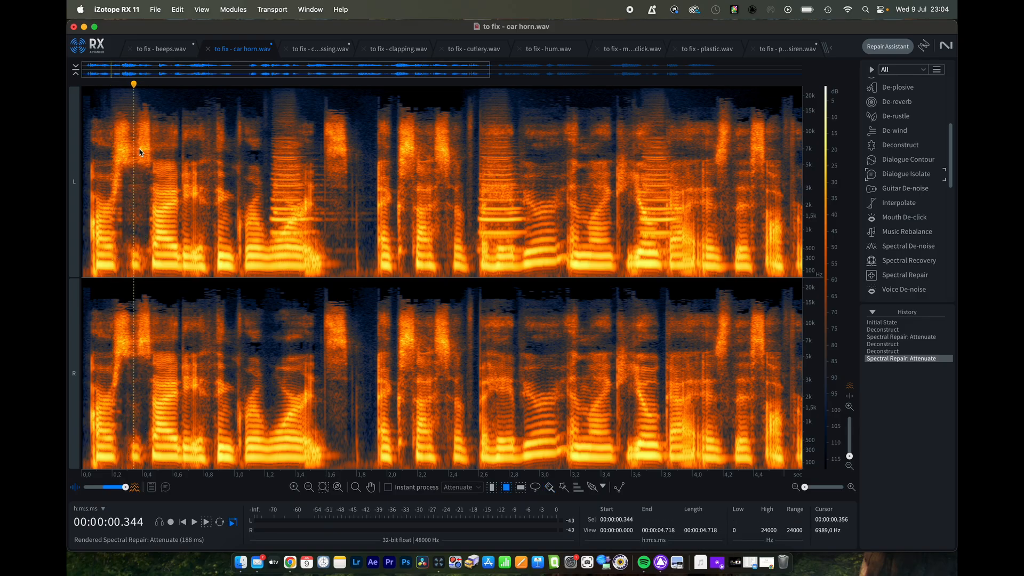
# - Brush over the high-frequency horn remnant at about 0.31–0.38 s, 4.4–13.9 kHz, and apply Deconstruct and Spectral Repair Attenuate
pyautogui.press('b')
pyautogui.moveTo(132, 122)
pyautogui.mouseDown()
pyautogui.moveTo(135, 169)
pyautogui.moveTo(133, 119)
pyautogui.mouseUp()
pyautogui.press('d')
pyautogui.press('s')
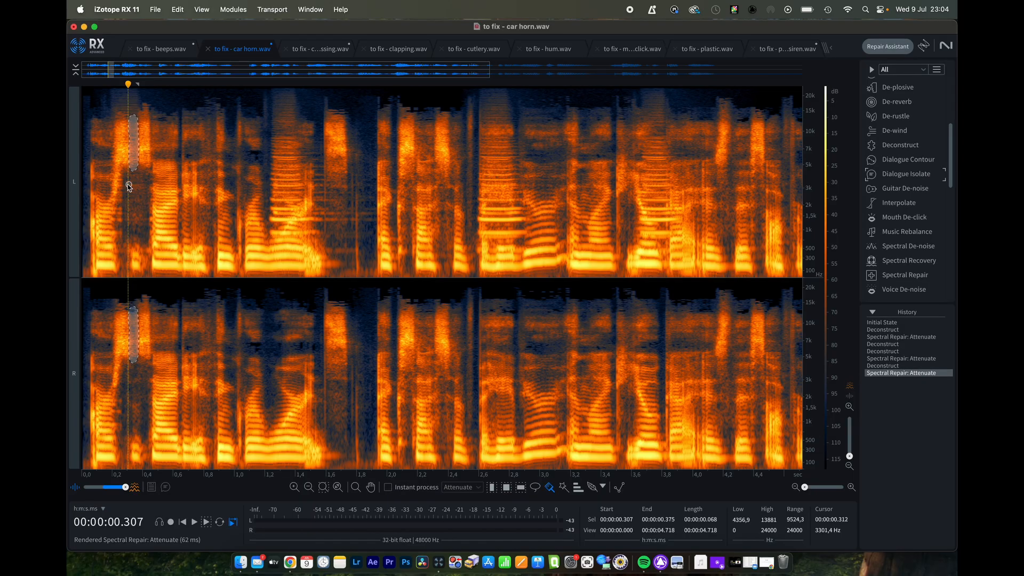
pyautogui.press('r')
pyautogui.click(131, 202)
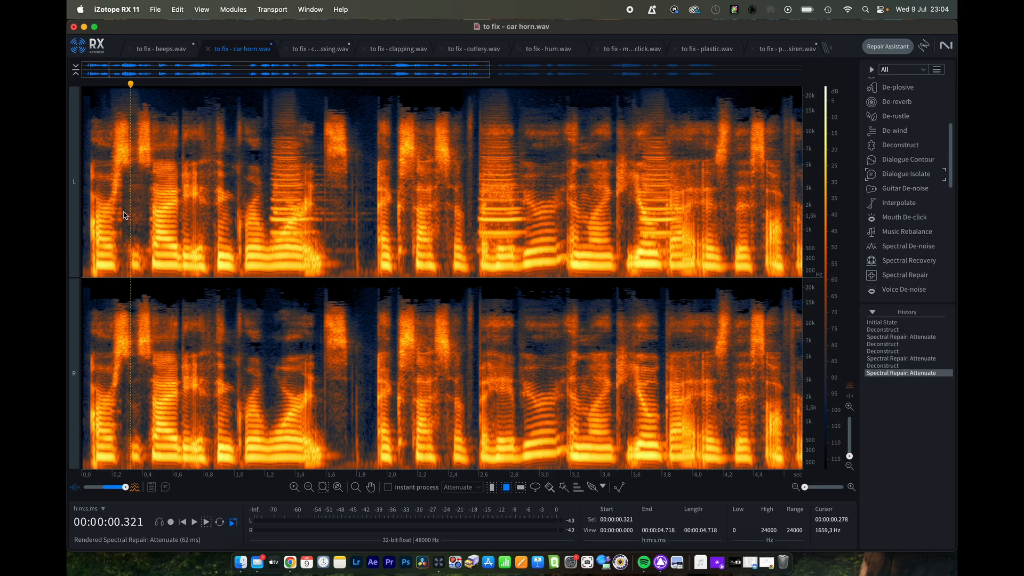
# - Brush over the horn remnant at about 0.23–0.28 s, 1.2–2.1 kHz, and apply Spectral Repair Attenuate and Deconstruct
pyautogui.press('b')
pyautogui.moveTo(122, 208); pyautogui.dragTo(124, 224)
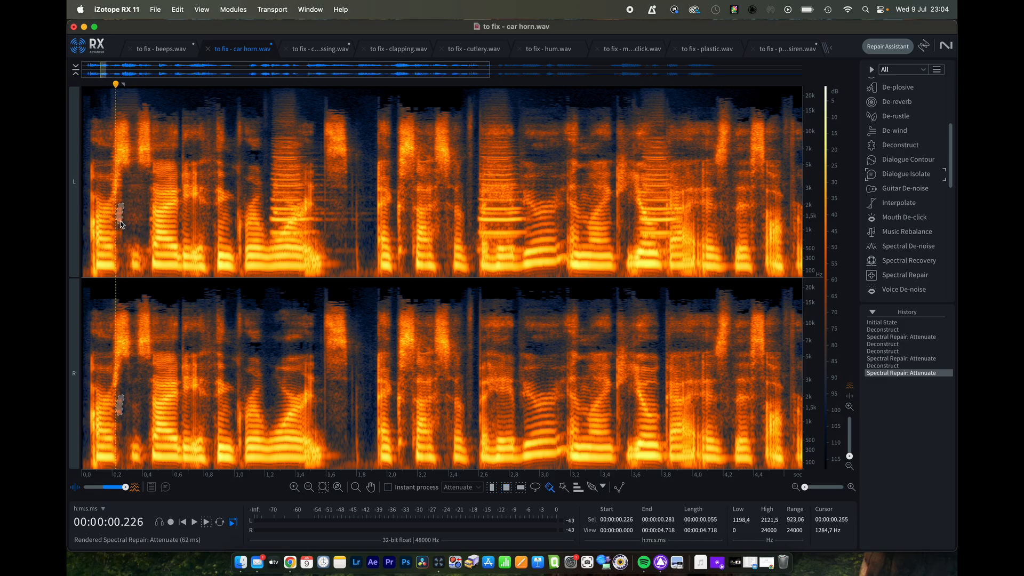
pyautogui.press('s')
pyautogui.press('d')
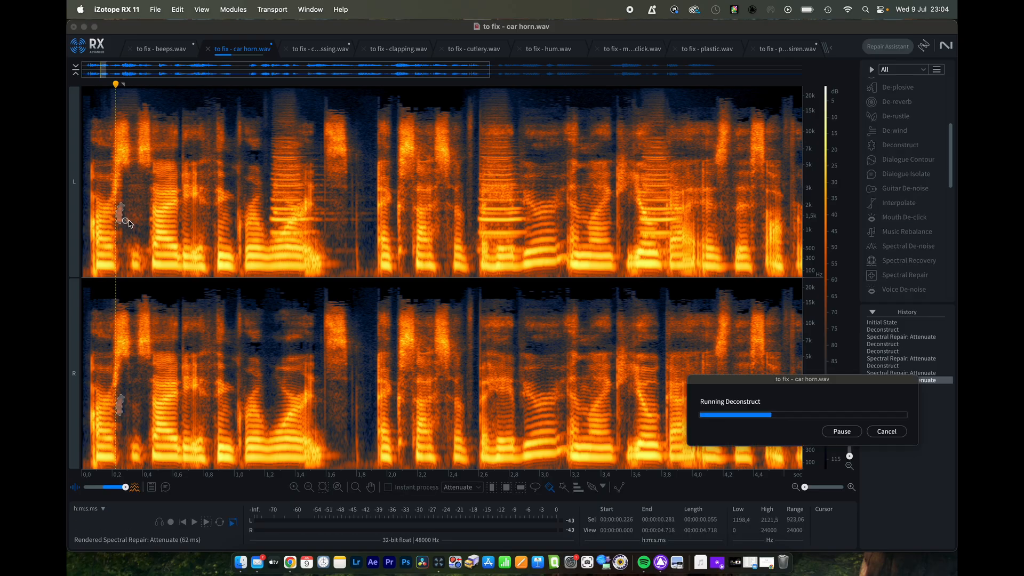
pyautogui.press('r')
pyautogui.click(136, 225)
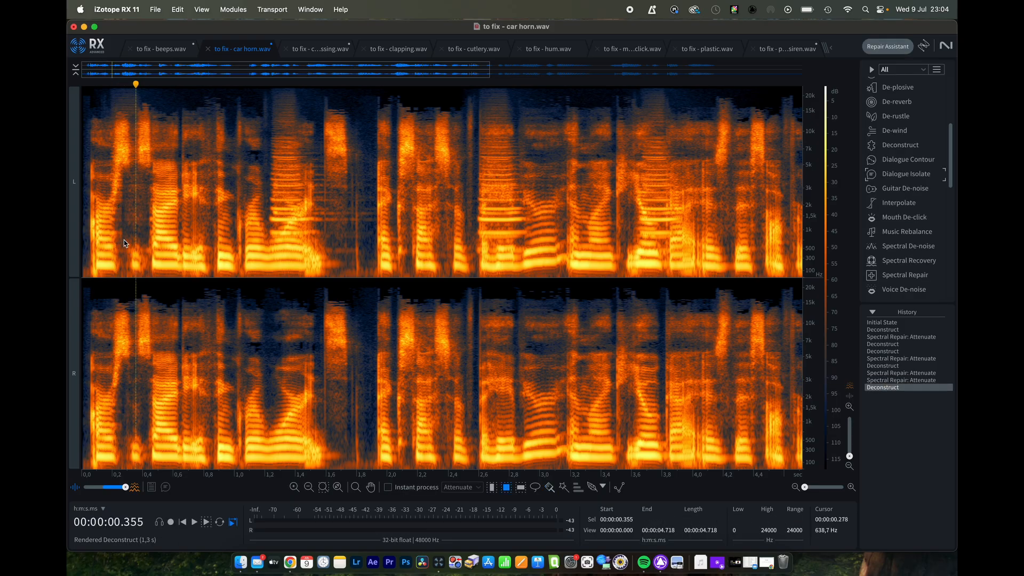
# - Replay the car horn recording's opening, then select about 0.37–0.80 s, 105 Hz–14.4 kHz, and listen to it repeatedly
pyautogui.click(85, 87)
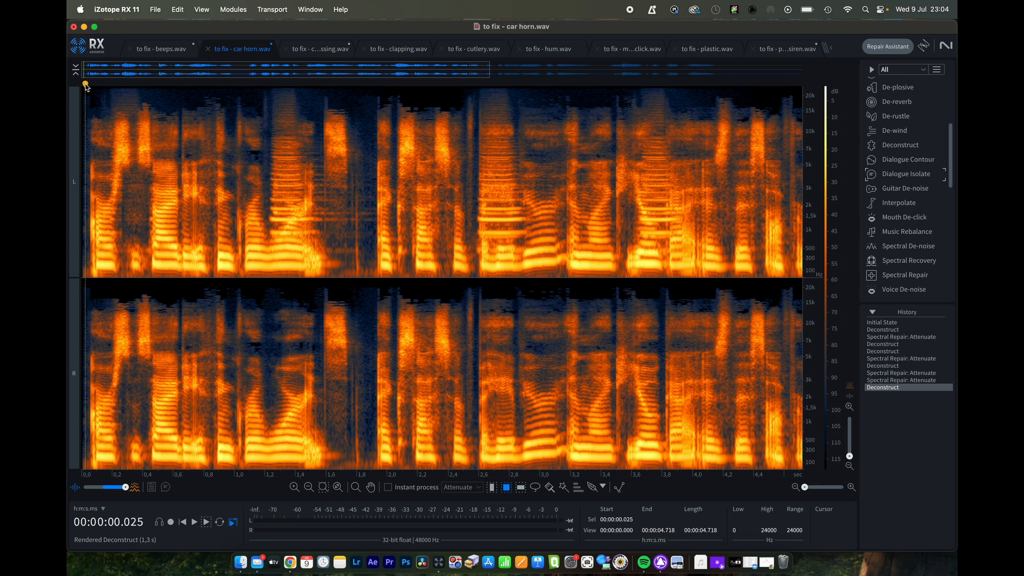
pyautogui.press('space')
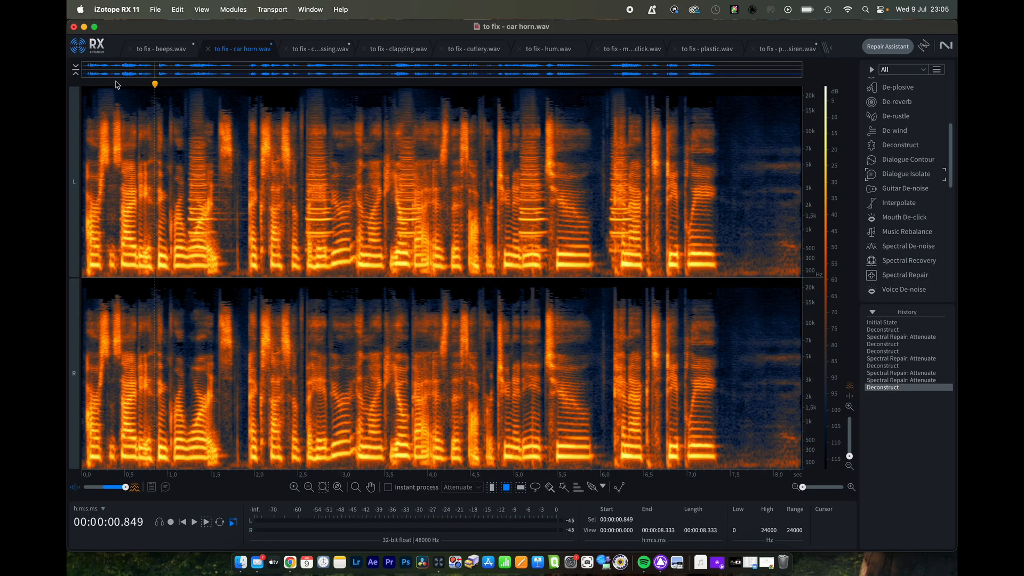
pyautogui.moveTo(114, 111); pyautogui.dragTo(148, 270)
pyautogui.press('space')
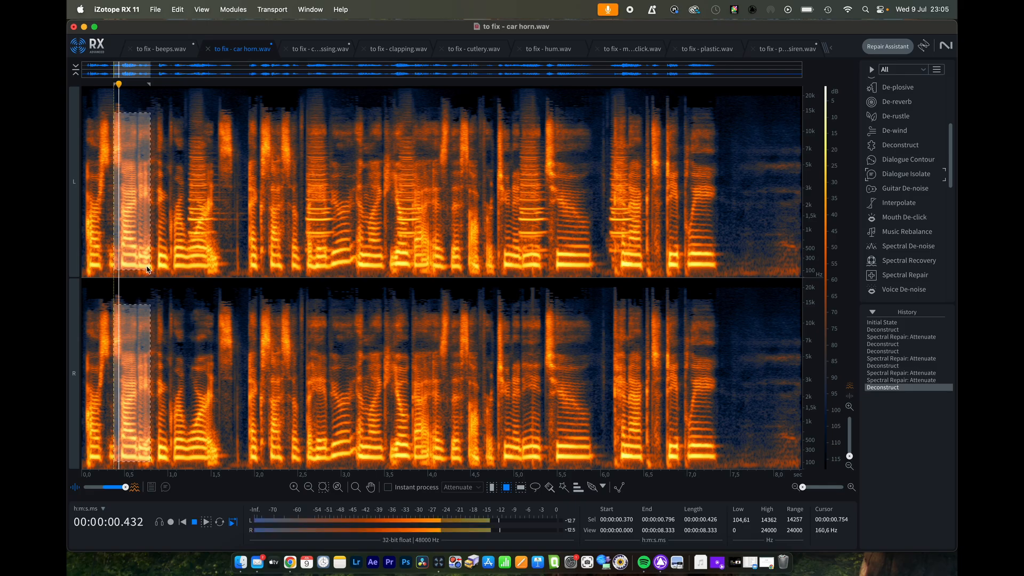
pyautogui.press('space')
pyautogui.press('space')
pyautogui.press('space')
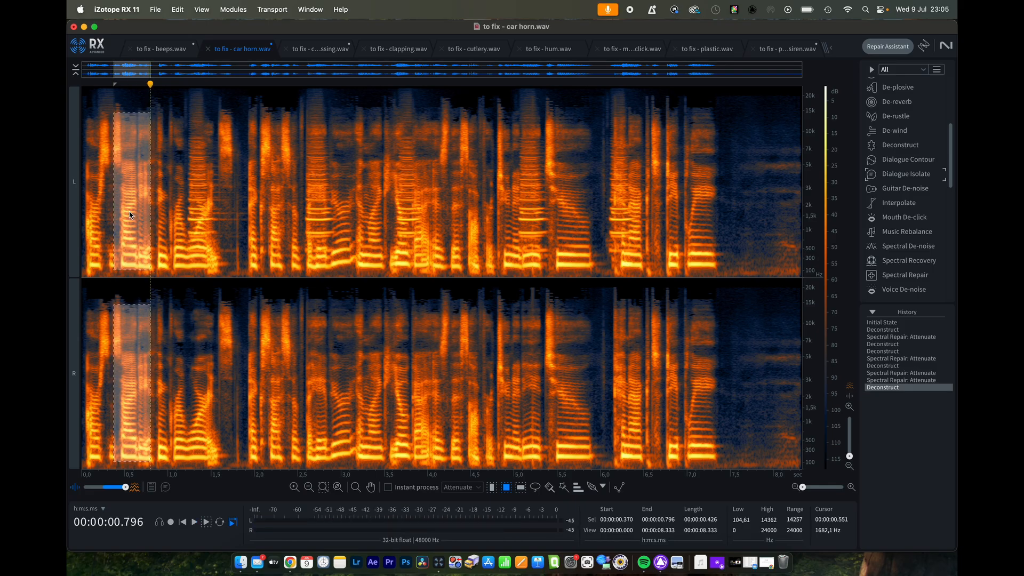
pyautogui.click(124, 145)
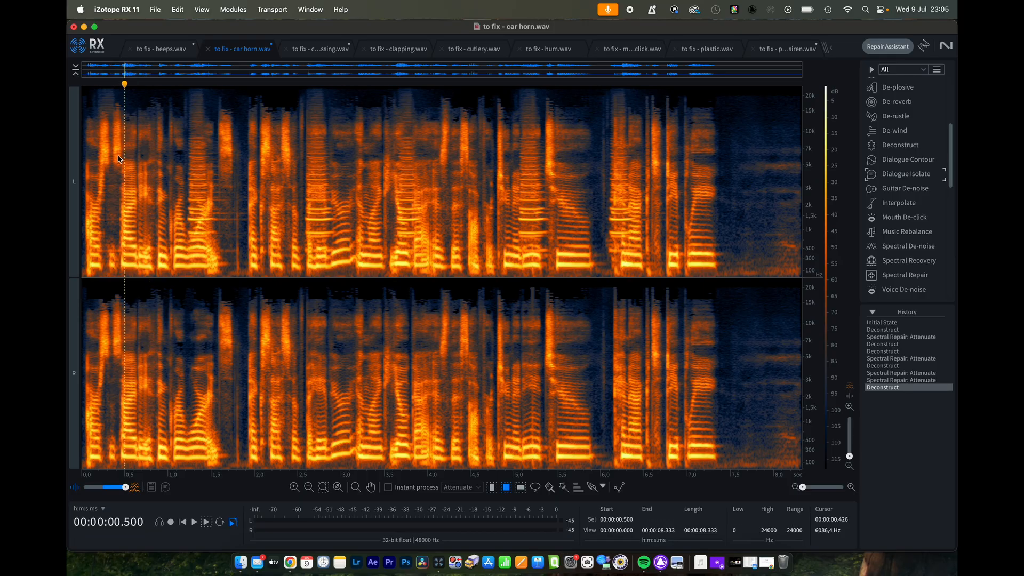
# - Brush over horn remnants at about 0.38–0.44 s, 6.4–8.4 kHz, and 0.23–0.30 s, 5.9–8 kHz, and apply Spectral Repair Attenuate to each
pyautogui.scroll(3, 119, 159)
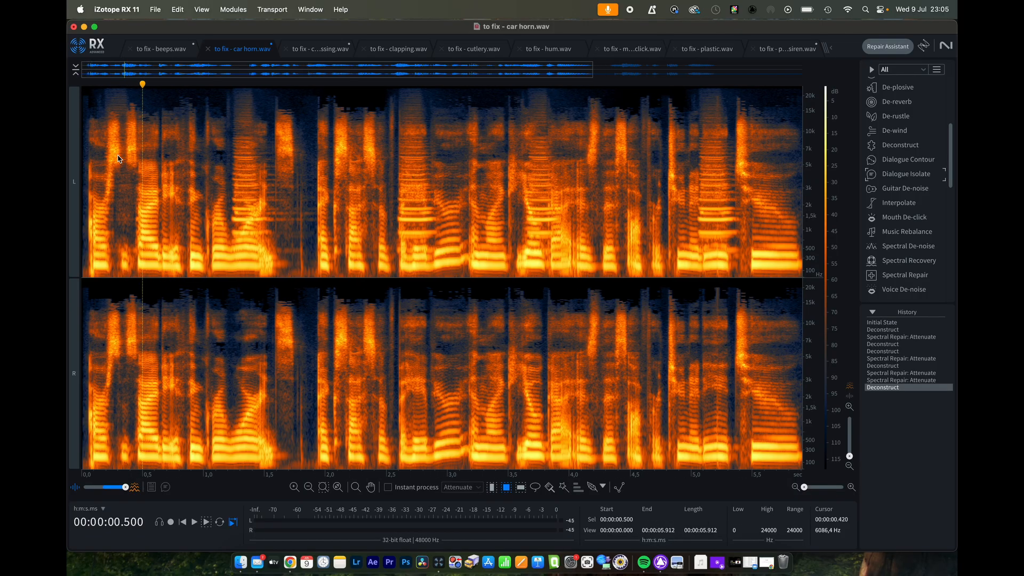
pyautogui.moveTo(128, 143); pyautogui.dragTo(136, 156)
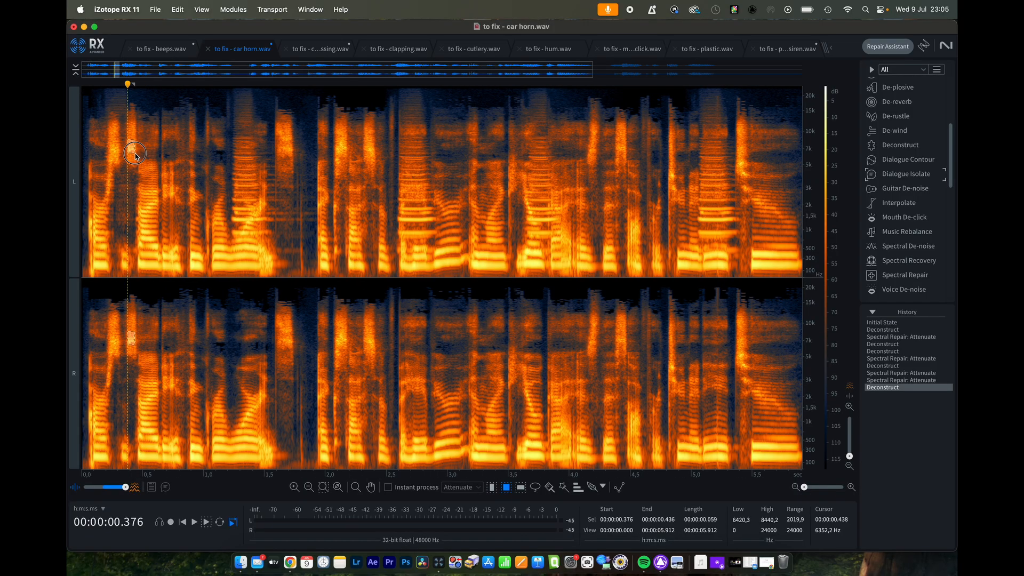
pyautogui.press('super+alt+5')
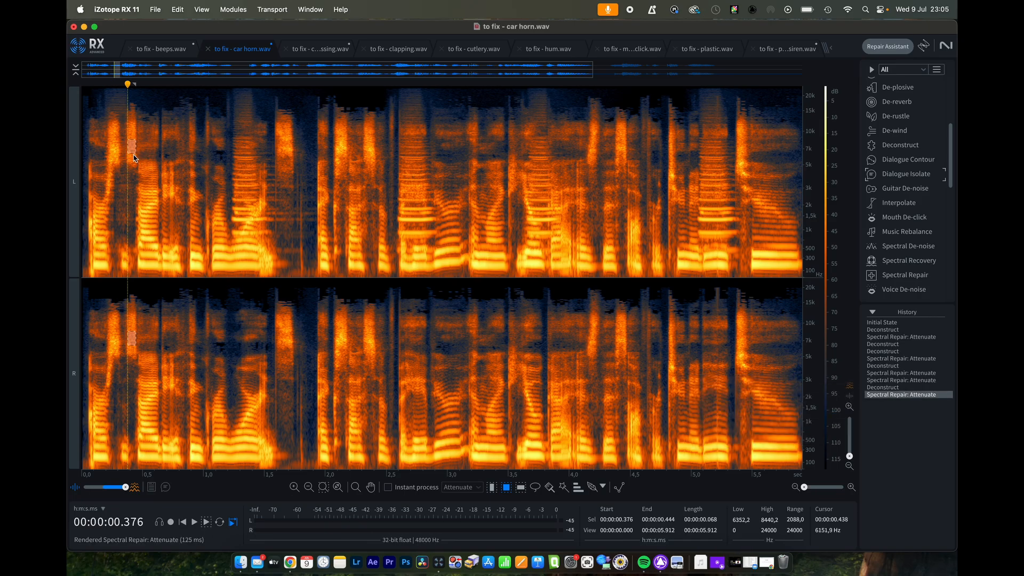
pyautogui.moveTo(110, 145); pyautogui.dragTo(120, 160)
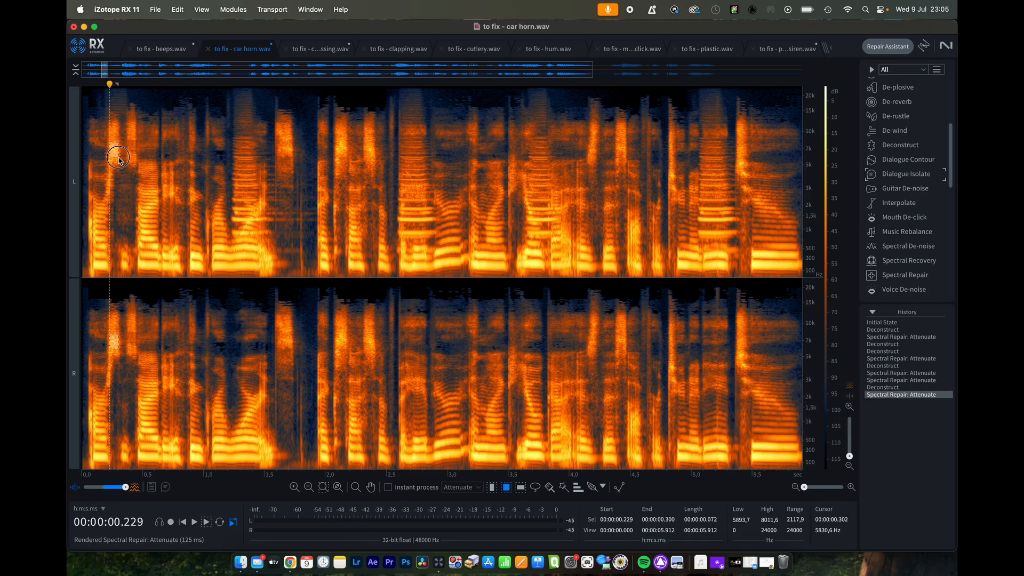
pyautogui.press('super+alt+5')
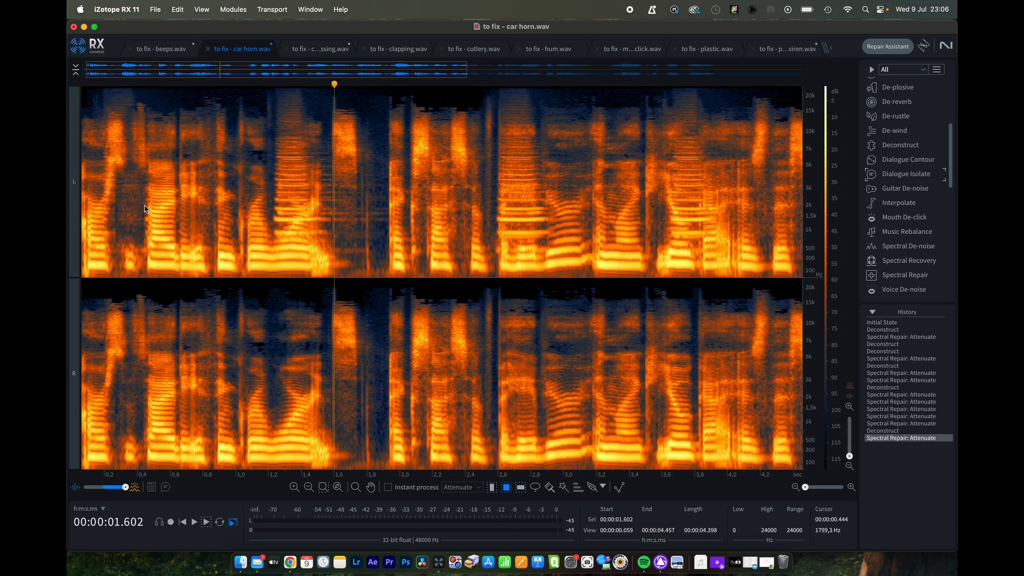
# - Select about 0.42–0.47 s, 353 Hz–3.4 kHz, apply Spectral Repair Attenuate and Deconstruct, and clear the selection
pyautogui.moveTo(143, 193); pyautogui.dragTo(151, 256)
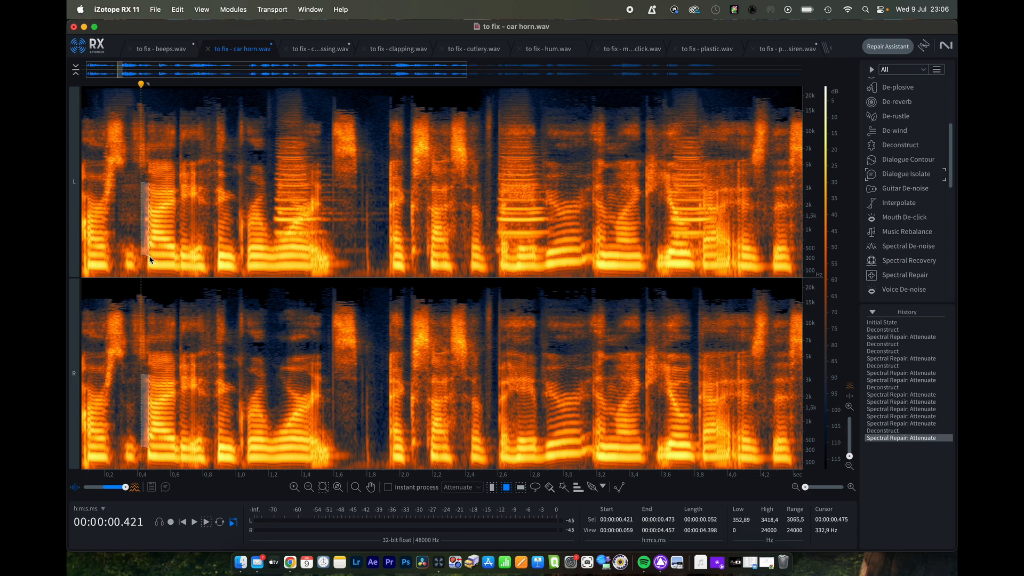
pyautogui.press('super+alt+5')
pyautogui.press('super+alt+6')
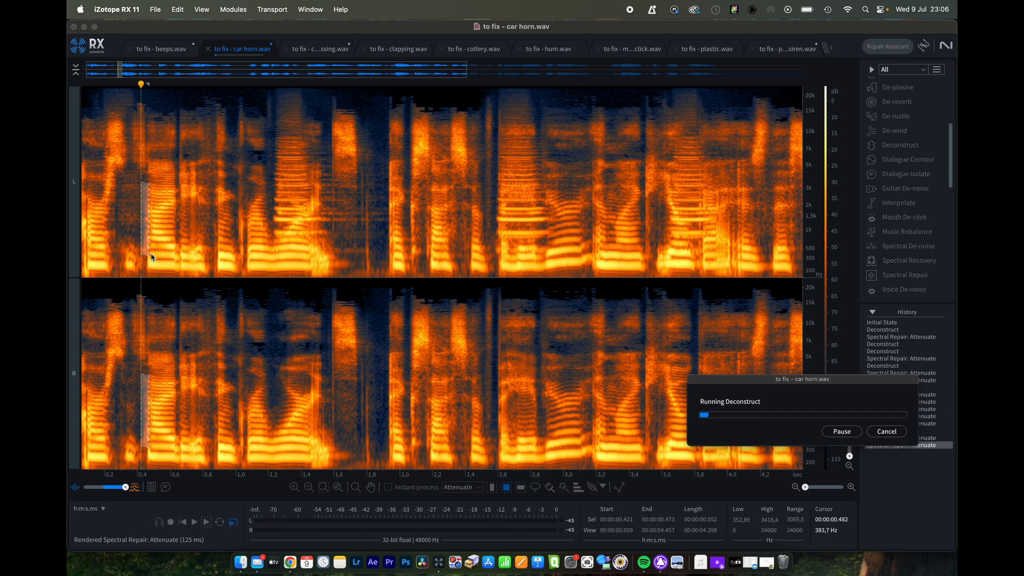
pyautogui.click(124, 215)
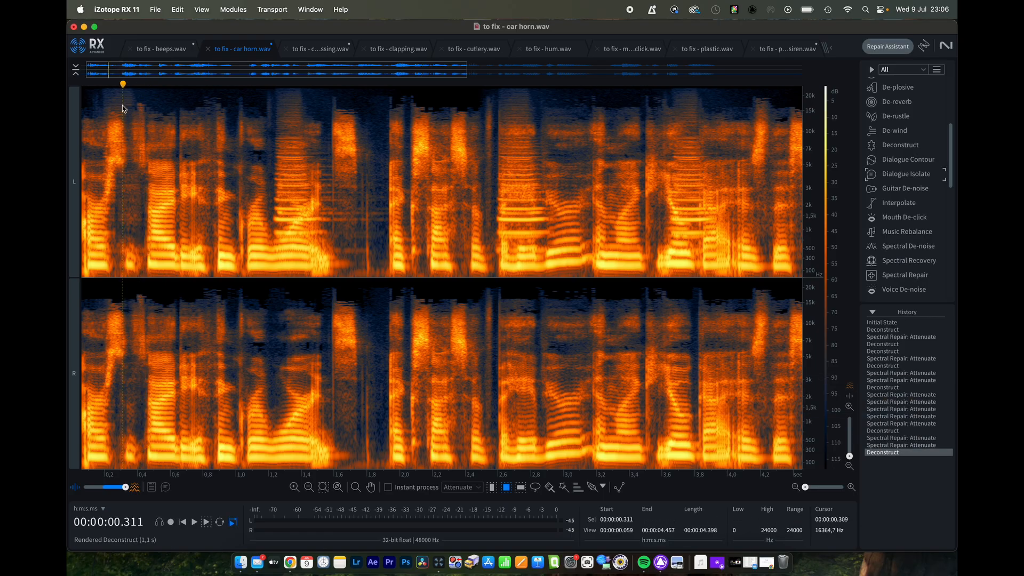
# - Replay the car horn recording's opening several times to check the repaired first horn
pyautogui.press('space')
pyautogui.click(92, 87)
pyautogui.click(93, 87)
pyautogui.click(84, 86)
pyautogui.click(85, 86)
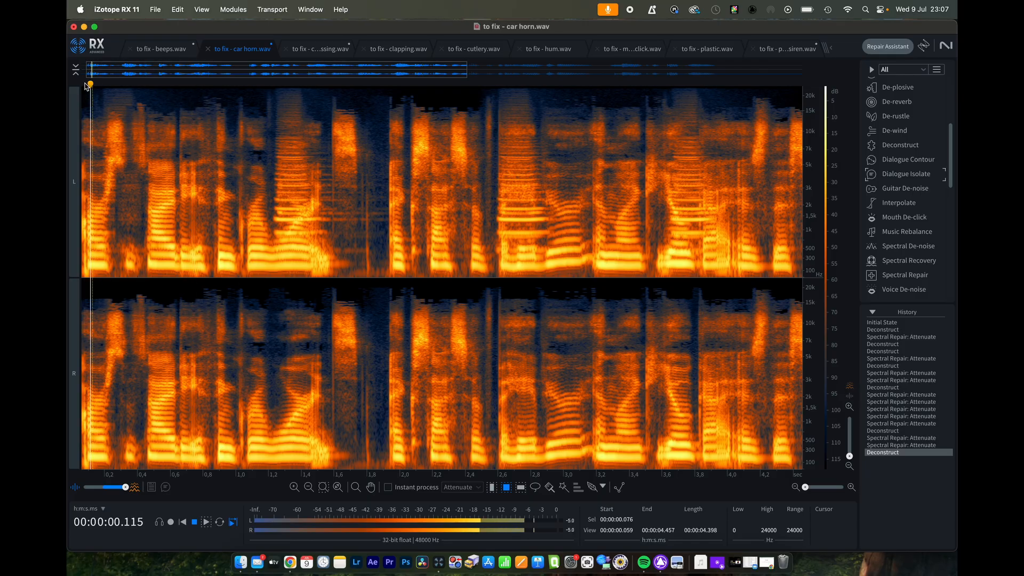
pyautogui.press('space')
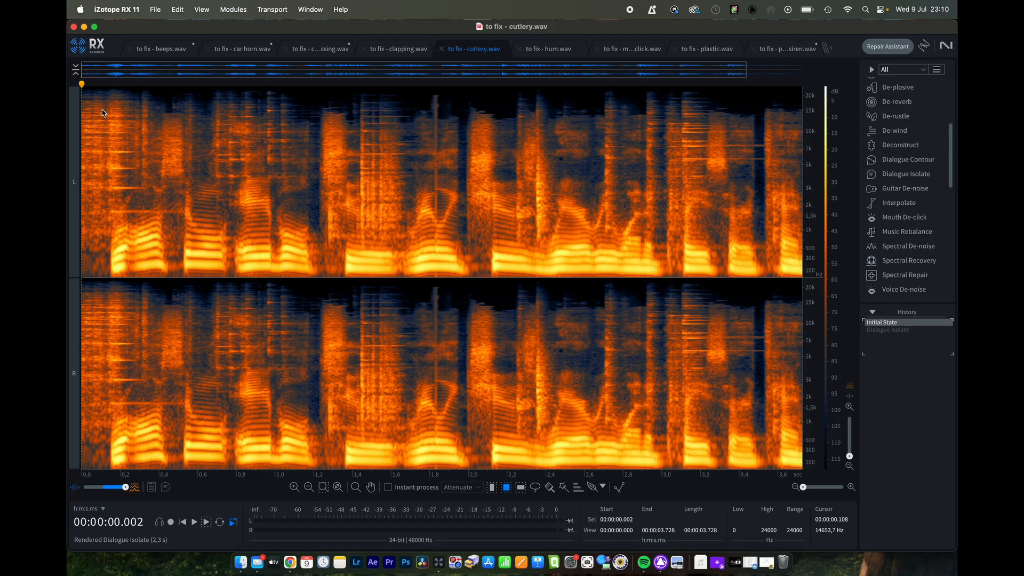
# - Listen repeatedly to the opening of the unprocessed cutlery recording
pyautogui.press('space')
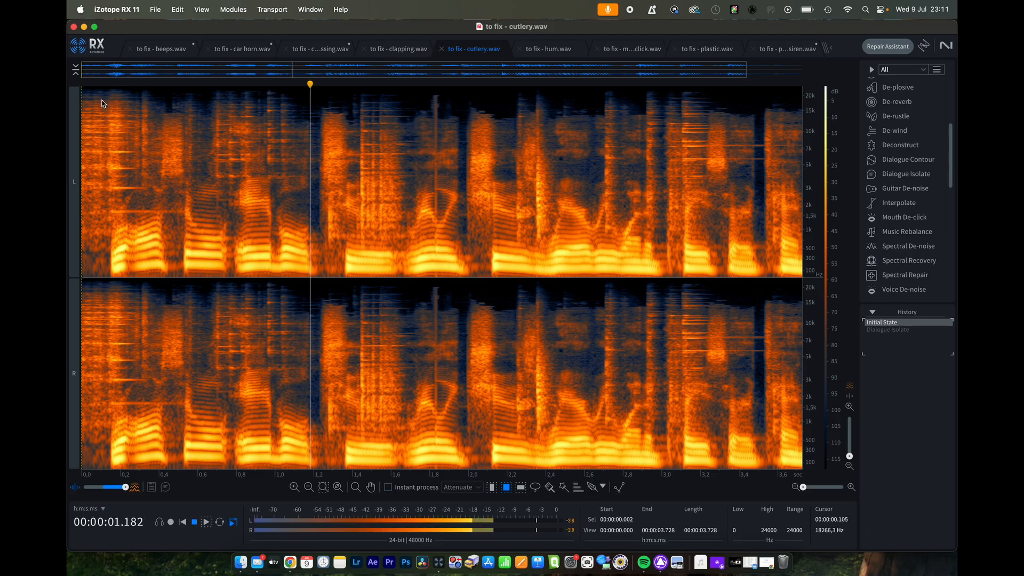
pyautogui.click(82, 87)
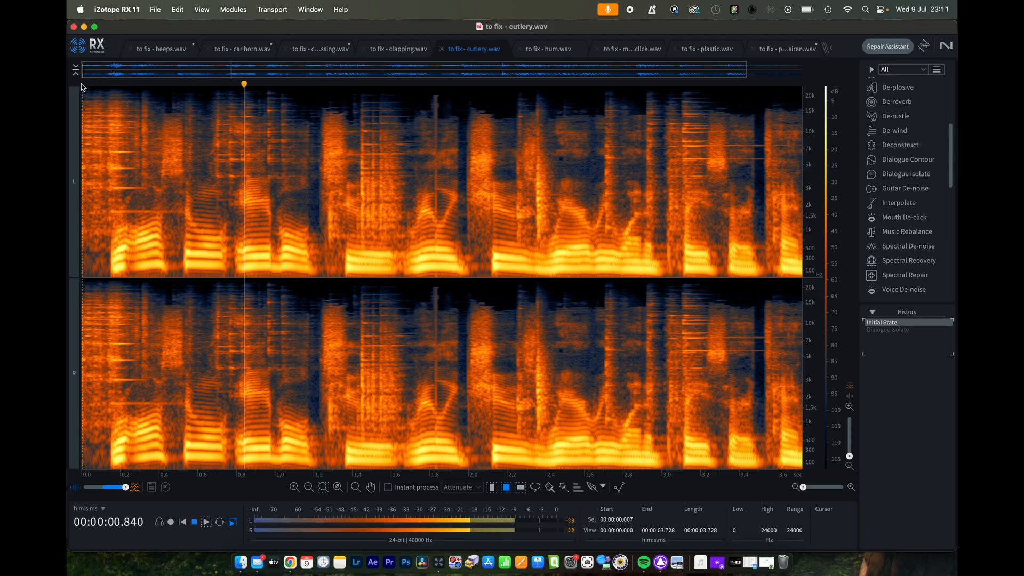
pyautogui.click(82, 87)
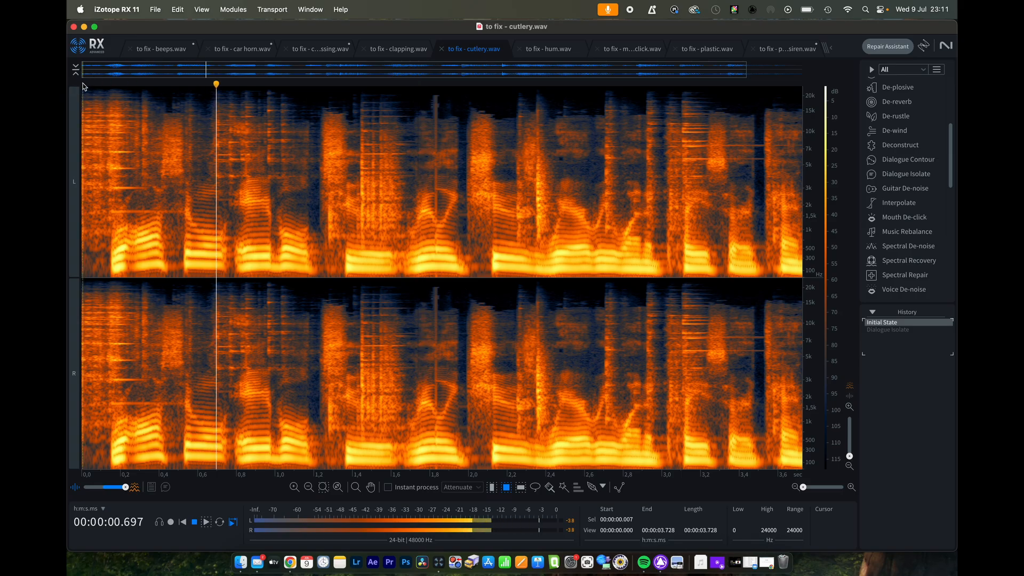
pyautogui.press('space')
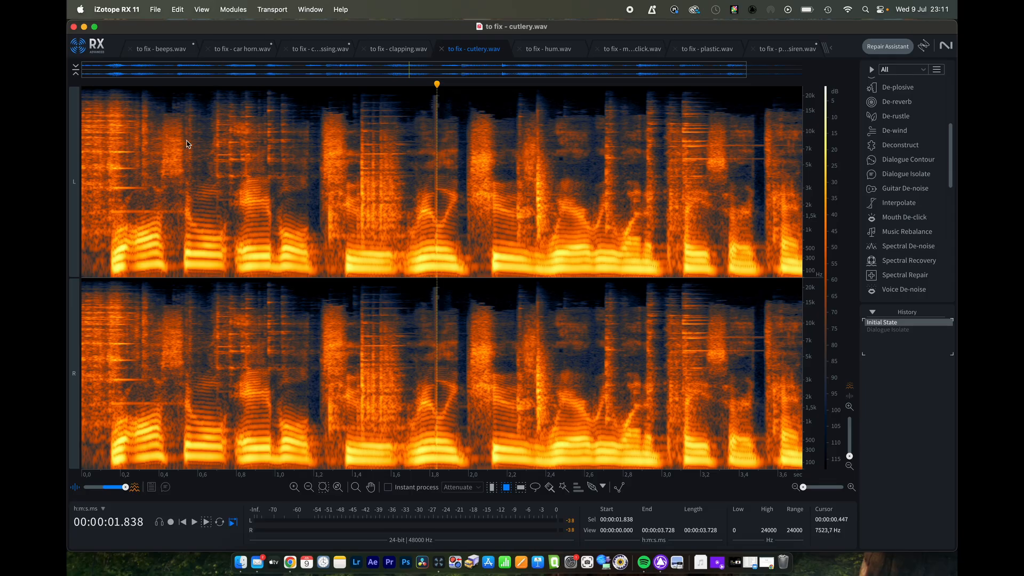
# - Render Dialogue Isolate on the cutlery recording with Voice 2.2 dB, Reverb -15.8 dB, Noise -16.8 dB, Sensitivity 3.4 and Best / Offline quality
pyautogui.click(906, 173)
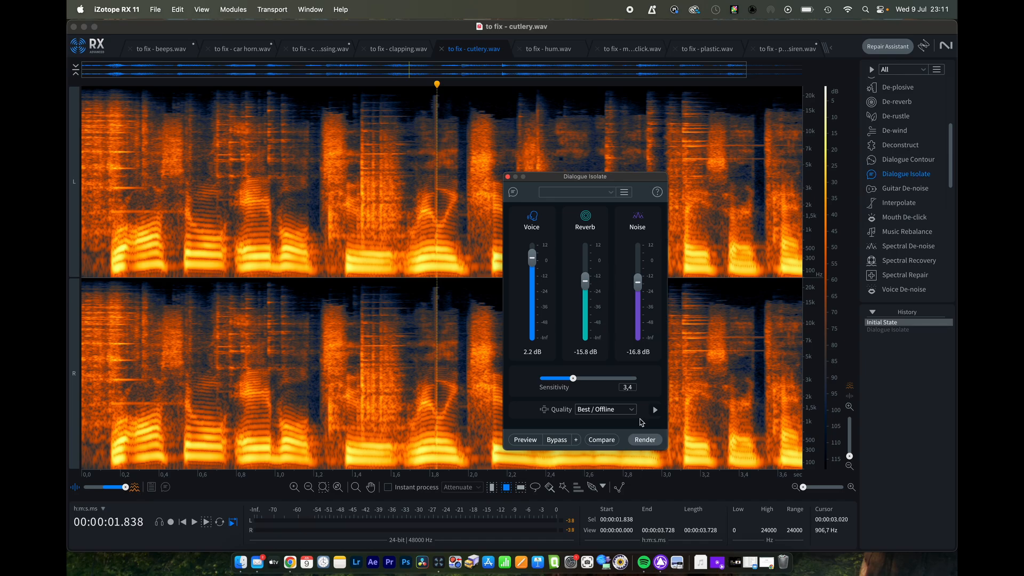
pyautogui.click(645, 439)
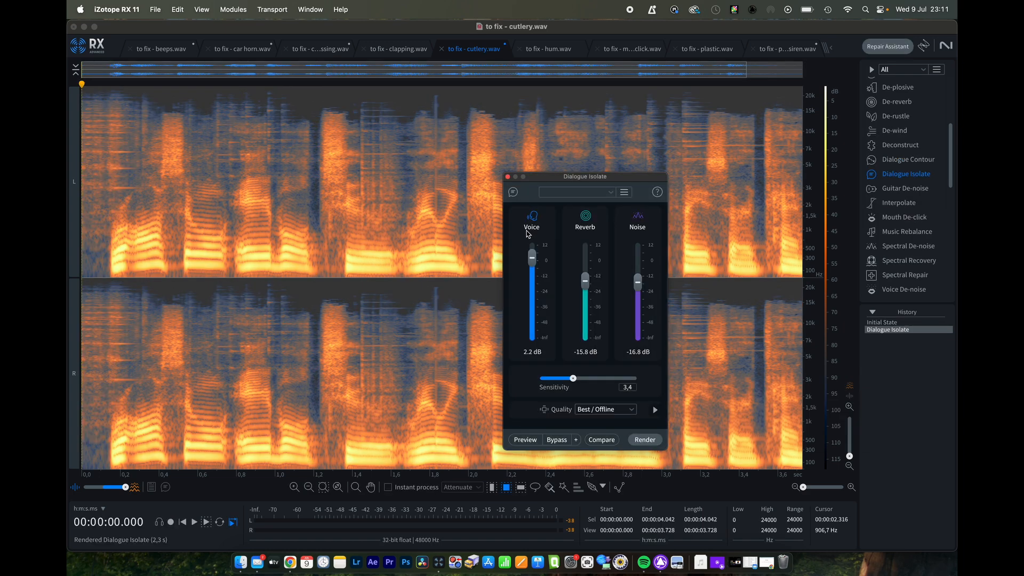
pyautogui.click(508, 176)
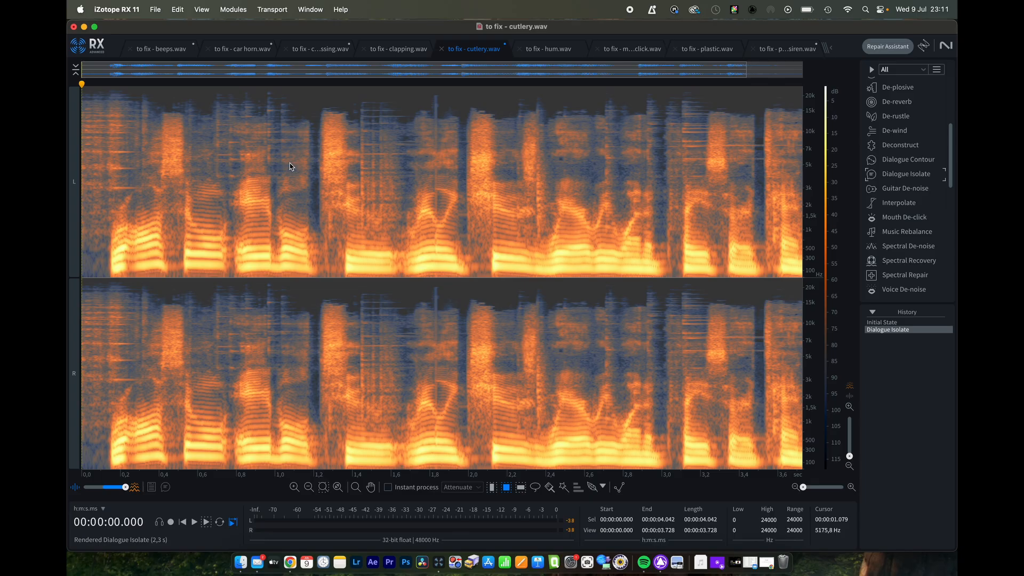
pyautogui.click(118, 137)
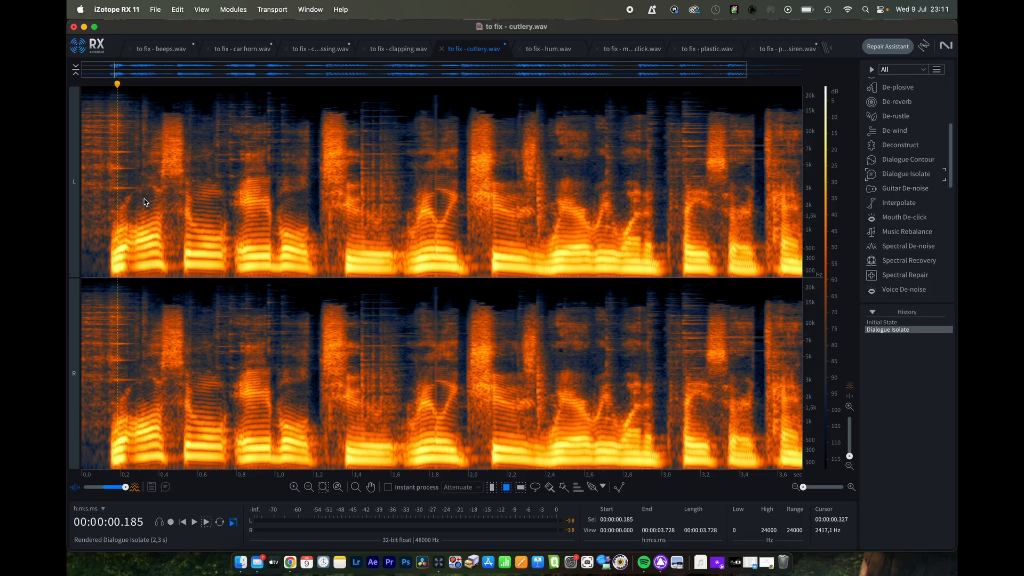
# - Select the opening cutlery noise at about 0–0.26 s, 2.8–19.6 kHz, and apply Deconstruct and Spectral Repair Attenuate
pyautogui.moveTo(82, 97); pyautogui.dragTo(133, 192)
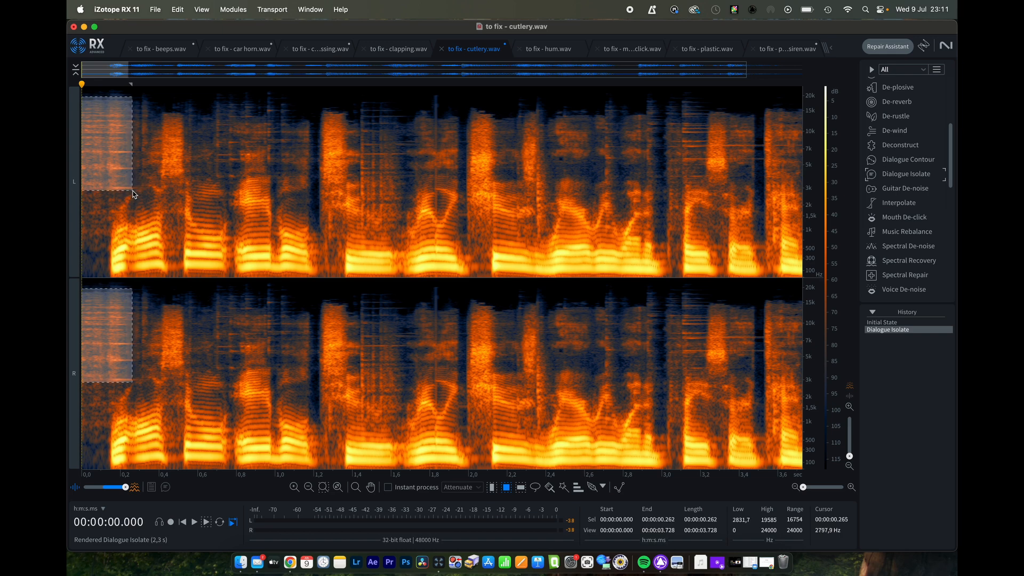
pyautogui.press('d')
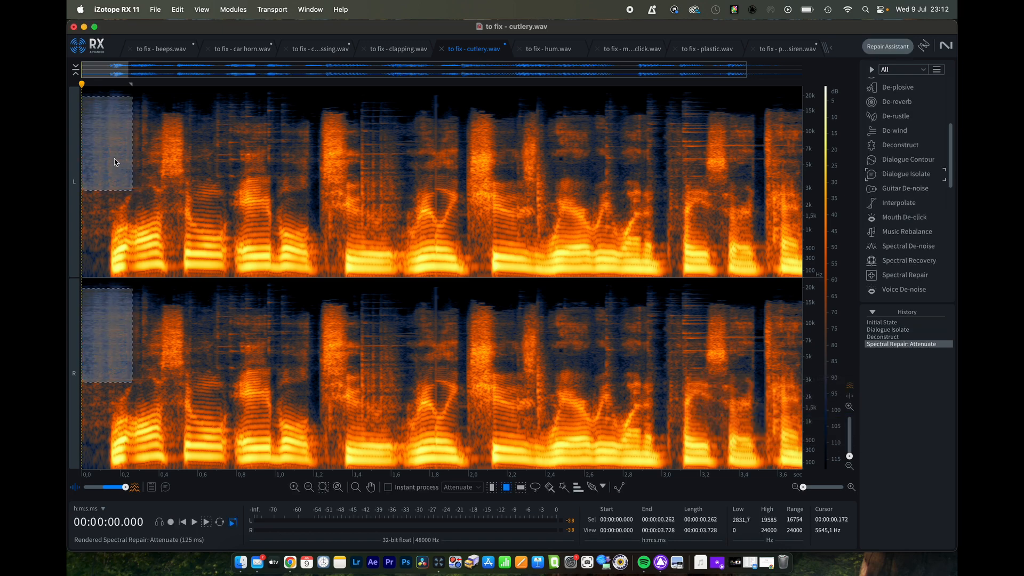
pyautogui.click(114, 157)
# - Select the cutlery noise at about 0.25–0.38 s, 4.1–17.7 kHz, and apply Deconstruct and Spectral Repair Attenuate
pyautogui.moveTo(131, 101); pyautogui.dragTo(155, 176)
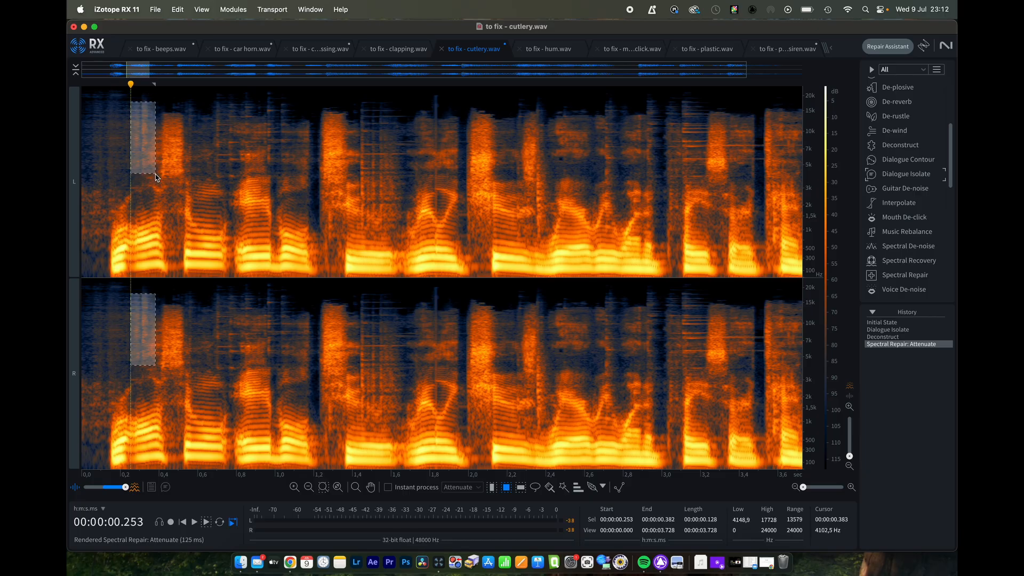
pyautogui.press('d')
pyautogui.click(101, 150)
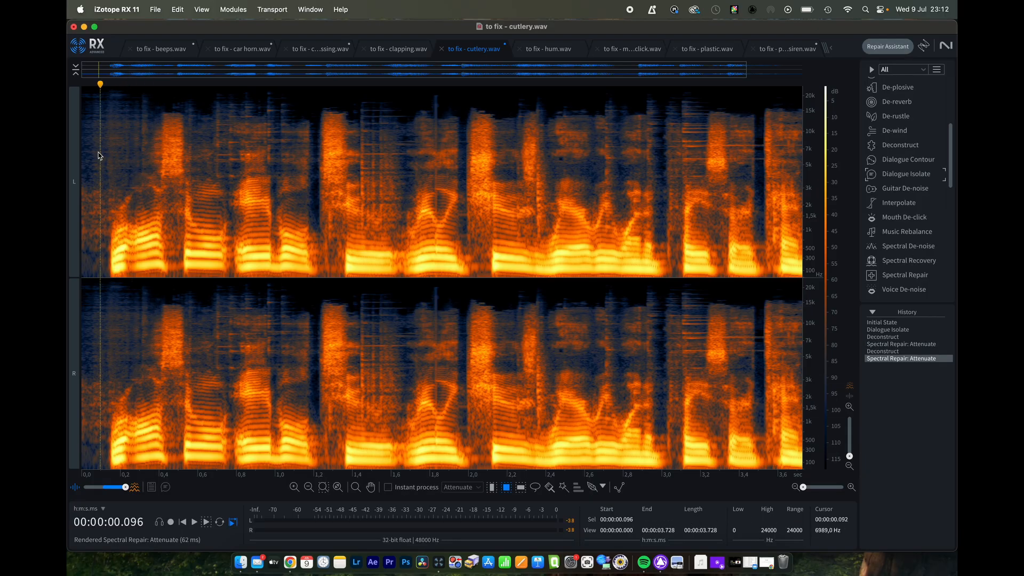
# - Select the noise before the first word at about 0–0.11 s, 504 Hz–2.9 kHz, and apply Deconstruct
pyautogui.moveTo(83, 190); pyautogui.dragTo(103, 248)
pyautogui.press('d')
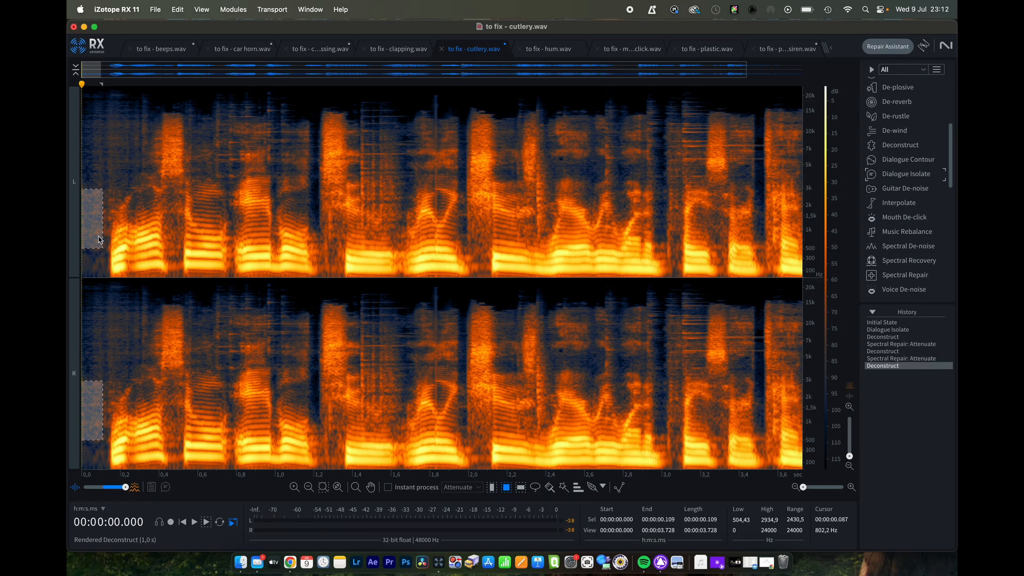
pyautogui.click(120, 211)
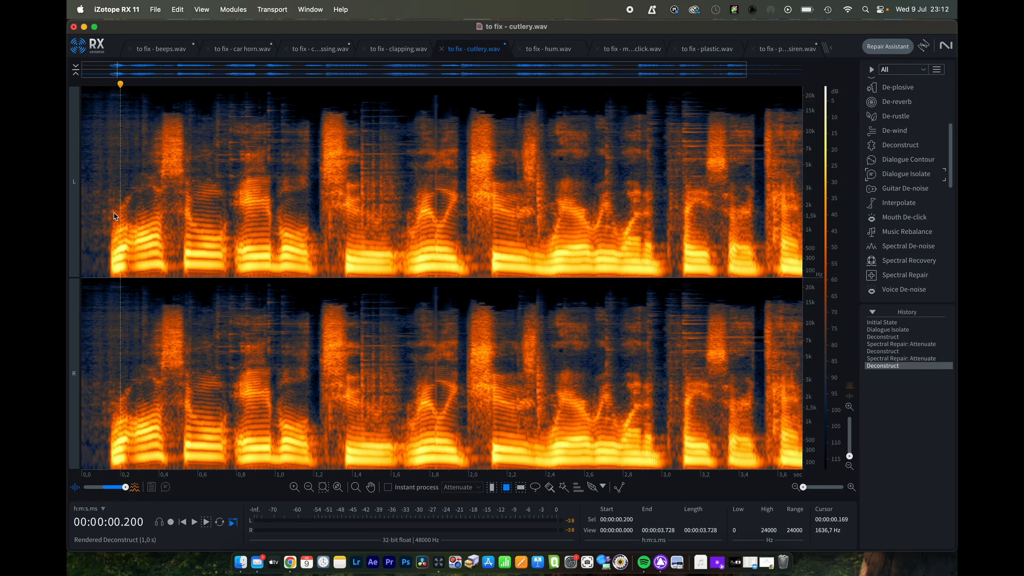
# - Replay the cutlery recording's opening from the start to check the repairs
pyautogui.click(83, 87)
pyautogui.press('space')
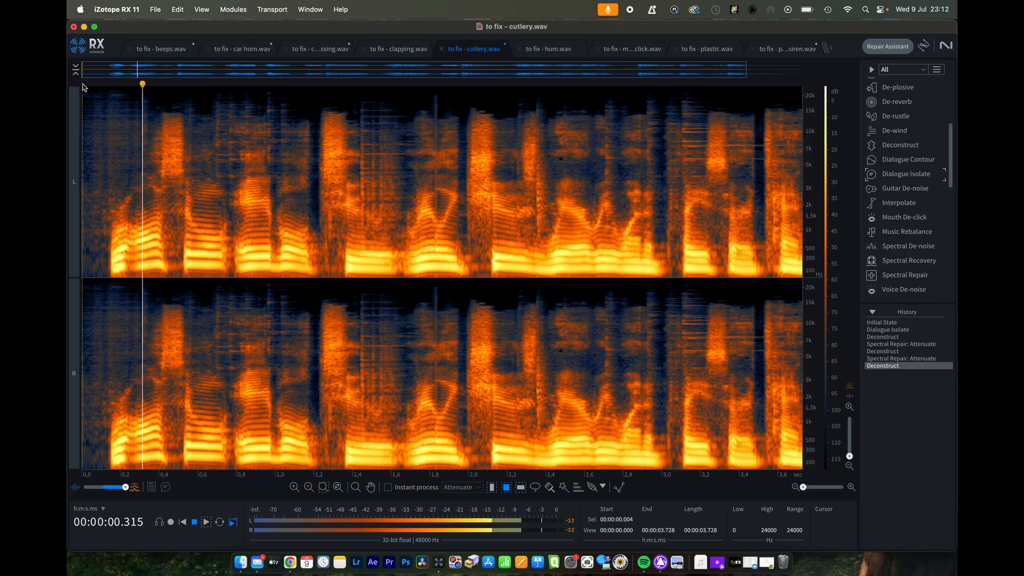
pyautogui.click(83, 85)
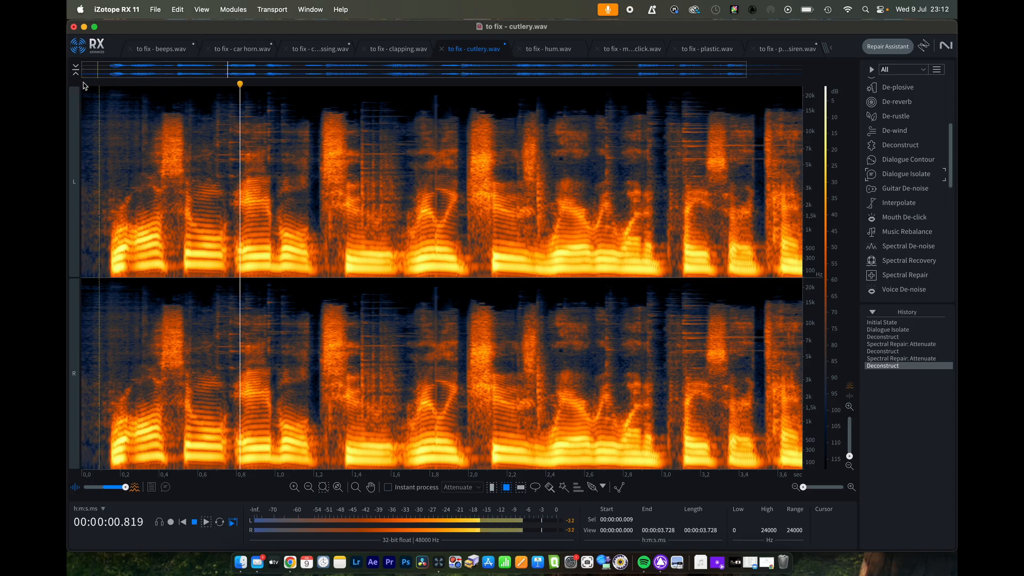
pyautogui.click(83, 85)
pyautogui.press('space')
# - Select the cutlery noise at about 0.66–0.80 s, 3.8–16.4 kHz, and apply Deconstruct and Spectral Repair Attenuate
pyautogui.click(210, 110)
pyautogui.moveTo(211, 111); pyautogui.dragTo(238, 181)
pyautogui.press('d')
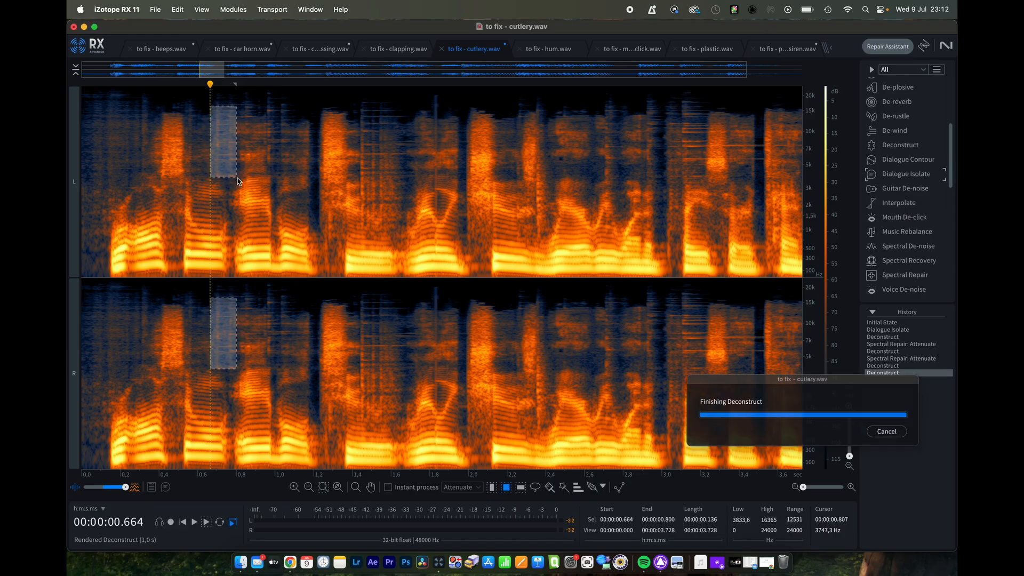
pyautogui.press('a')
# - Apply Deconstruct and Spectral Repair Attenuate to two adjoining high-frequency cutlery areas, the second at about 1.00–1.18 s, 4.3–10.8 kHz
pyautogui.click(251, 137)
pyautogui.moveTo(229, 110); pyautogui.dragTo(300, 173)
pyautogui.press('d')
pyautogui.press('a')
pyautogui.press('d')
pyautogui.press('a')
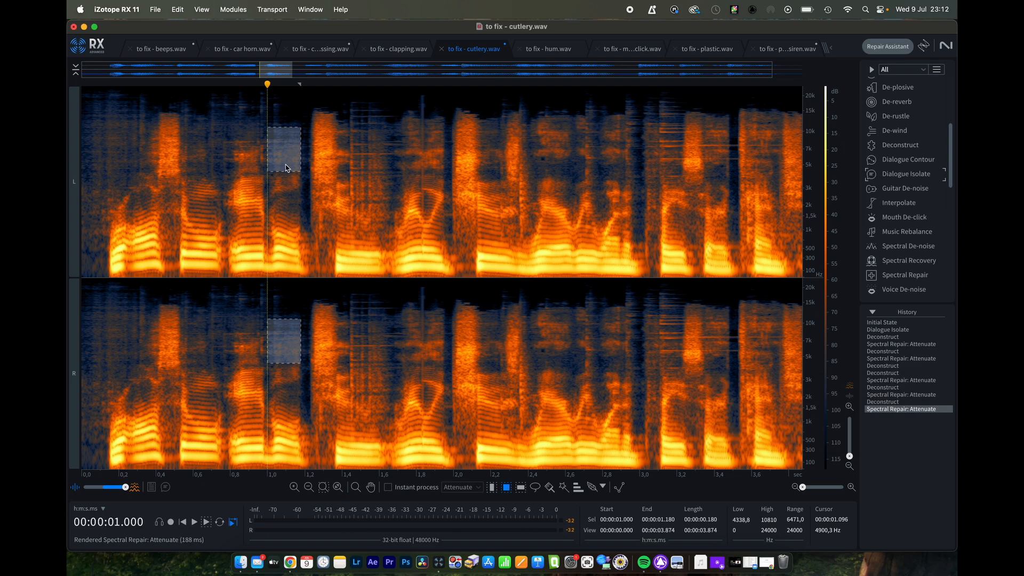
pyautogui.click(286, 187)
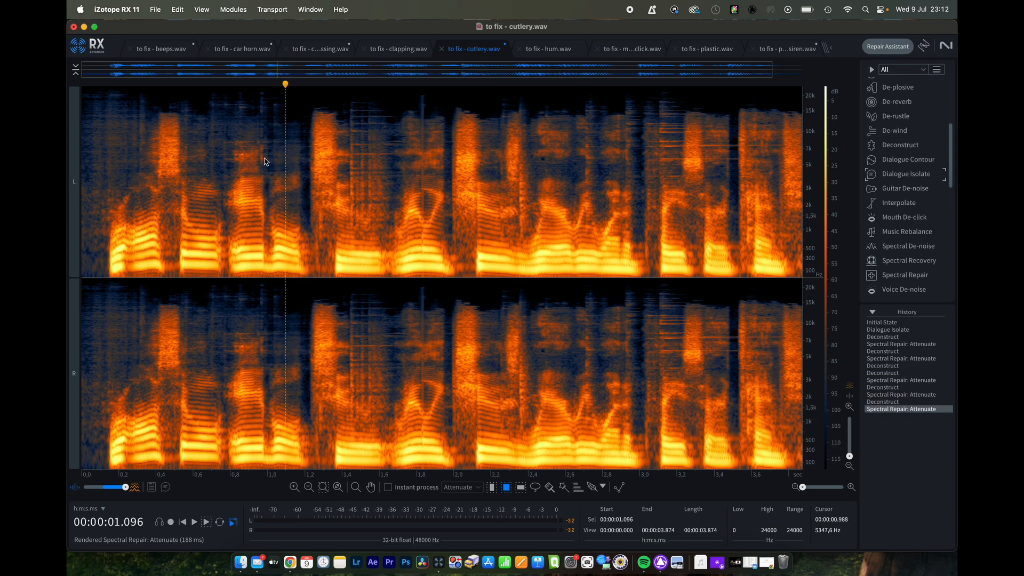
# - Select the narrow noise remnant at about 0.97–1.00 s, 4.8–8.1 kHz, and apply Deconstruct and Spectral Repair Attenuate
pyautogui.moveTo(262, 141); pyautogui.dragTo(268, 168)
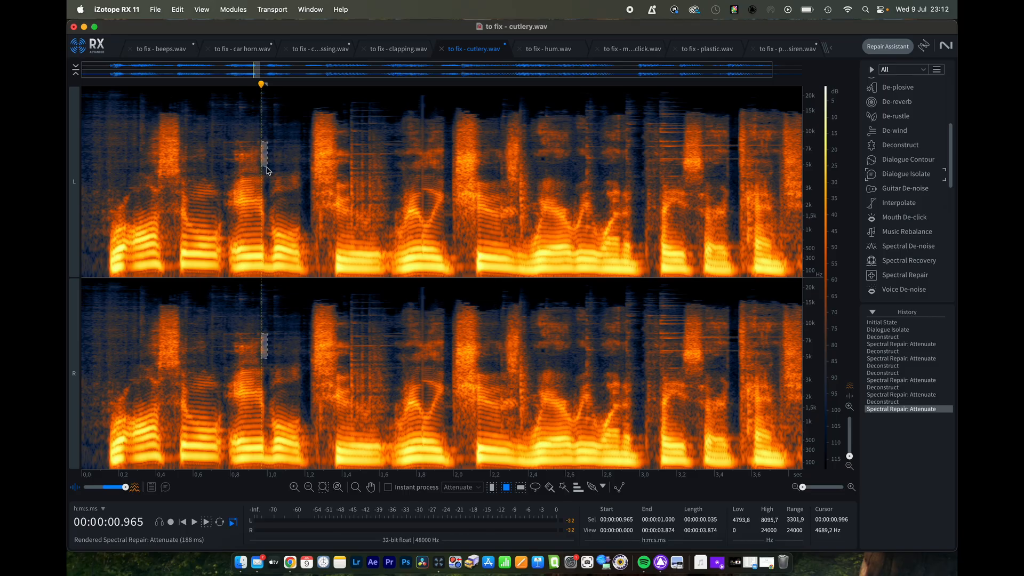
pyautogui.press('d')
pyautogui.press('a')
pyautogui.click(282, 164)
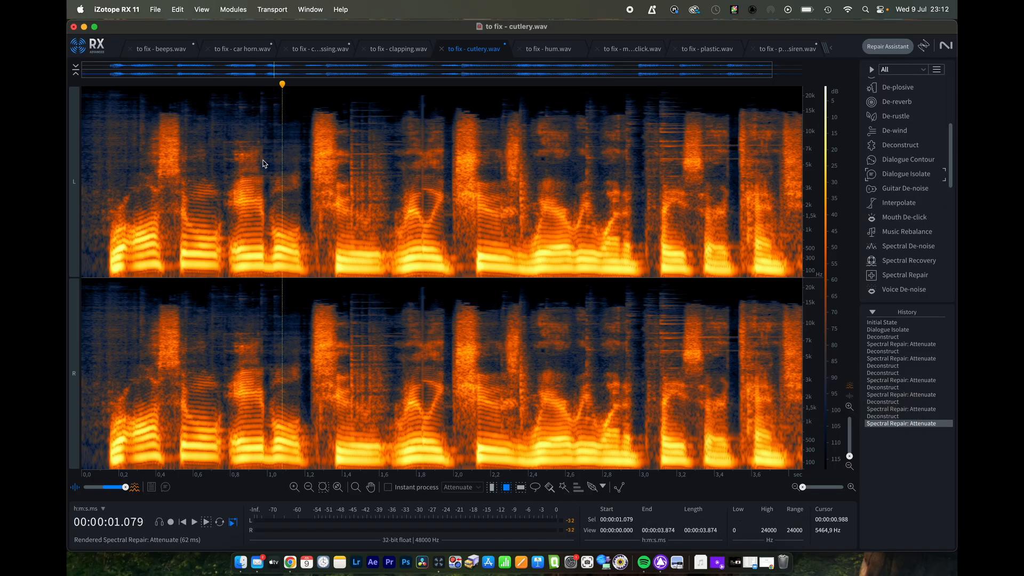
# - Replay the cutlery recording from about 0.7 s and from the start to check the repaired section
pyautogui.click(208, 86)
pyautogui.press('space')
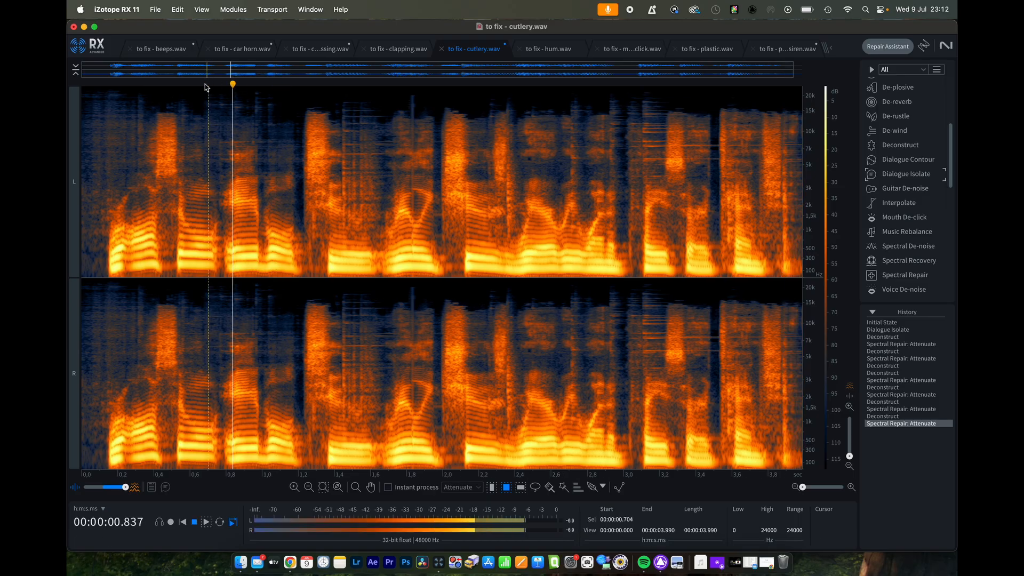
pyautogui.click(203, 85)
pyautogui.click(82, 86)
pyautogui.scroll(2, 92, 87)
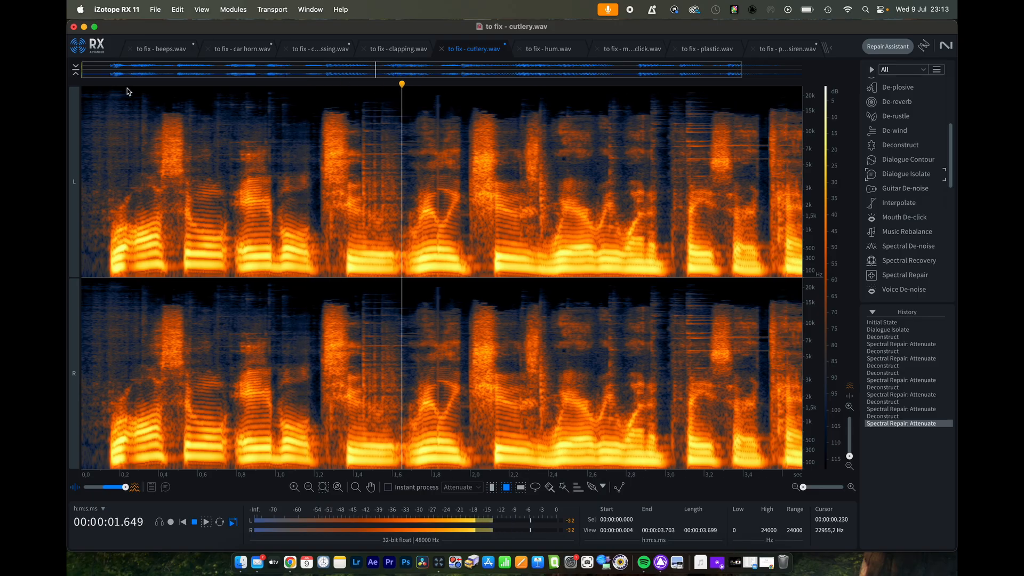
pyautogui.scroll(2, 136, 93)
pyautogui.press('space')
pyautogui.scroll(2, 373, 161)
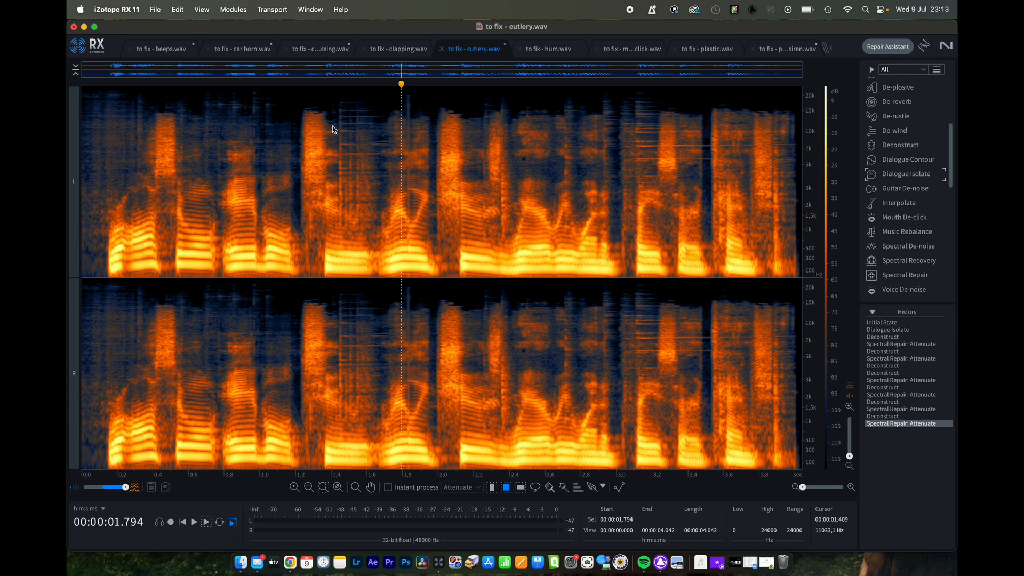
# - Apply Deconstruct and Spectral Repair Attenuate to the cutlery noise at about 1.40–1.66 s, 3.7–16.5 kHz, and to the patch directly below it
pyautogui.moveTo(331, 105); pyautogui.dragTo(377, 179)
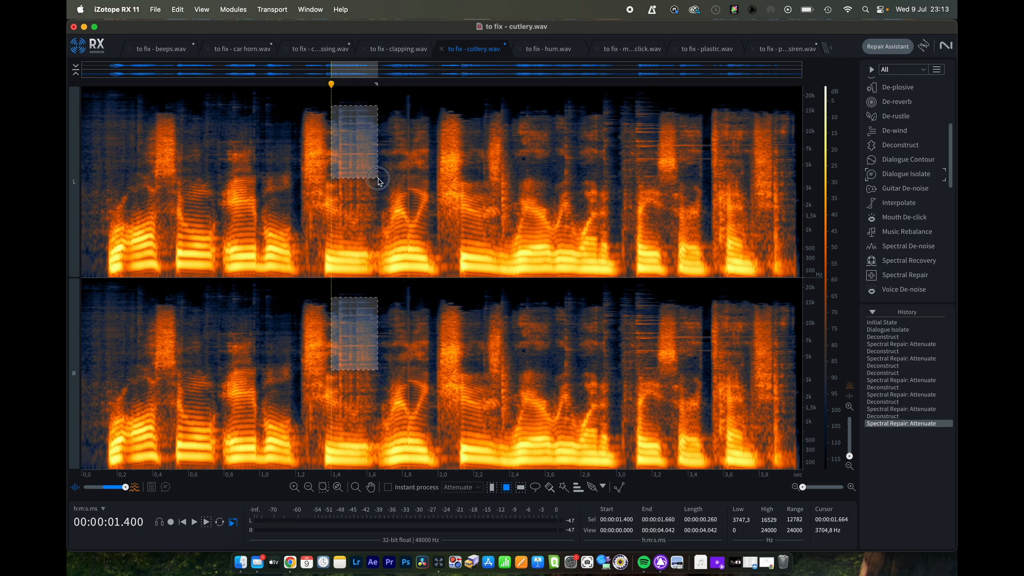
pyautogui.press('d')
pyautogui.press('s')
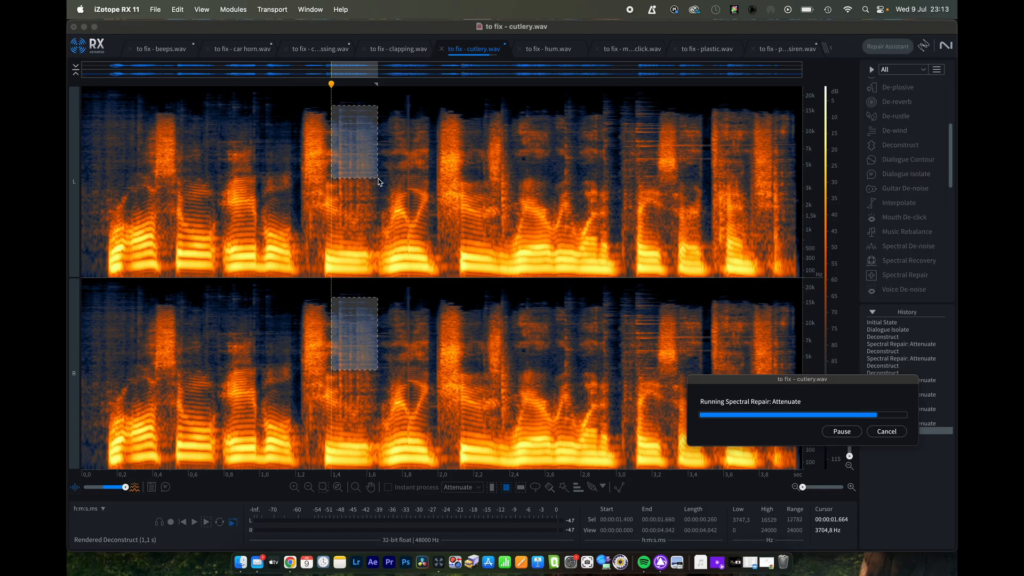
pyautogui.click(351, 187)
pyautogui.moveTo(338, 175); pyautogui.dragTo(374, 200)
pyautogui.press('d')
pyautogui.press('s')
pyautogui.click(352, 216)
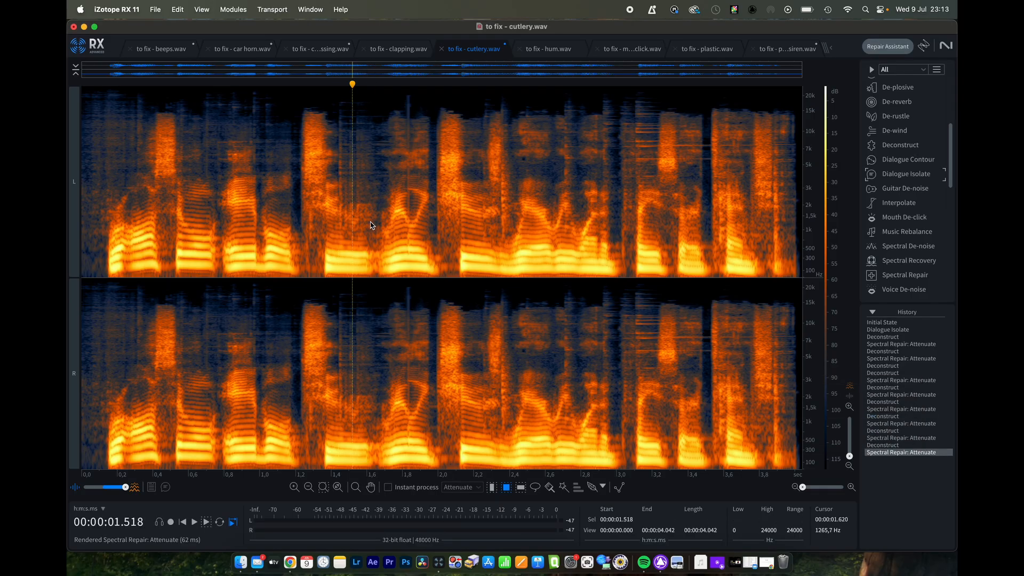
# - Select the noise patch at about 1.49–1.64 s, 1.6–2.1 kHz, and apply Deconstruct and Spectral Repair Attenuate
pyautogui.moveTo(349, 203); pyautogui.dragTo(374, 212)
pyautogui.press('d')
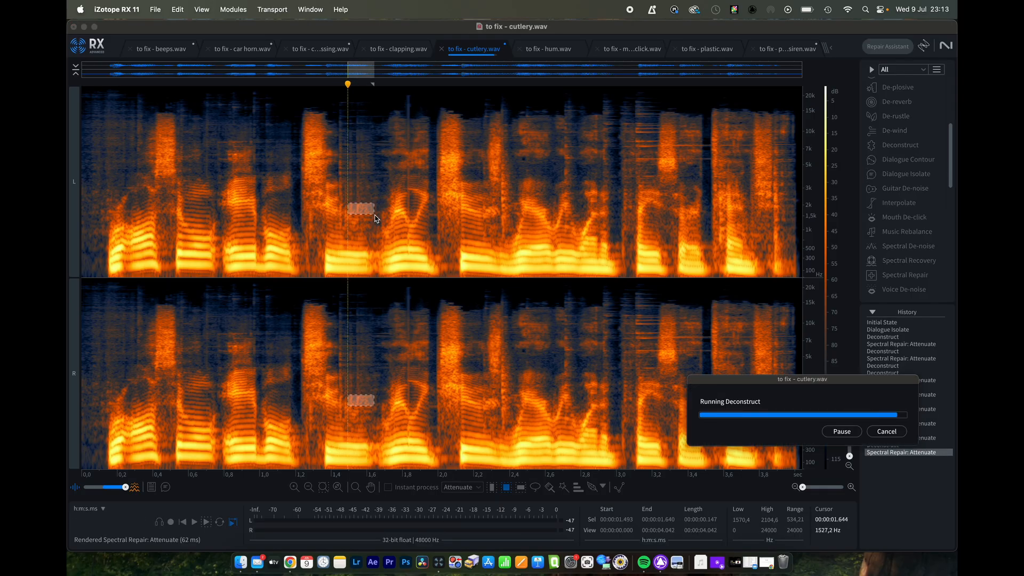
pyautogui.press('s')
pyautogui.click(366, 199)
# - Replay the cutlery recording from about 1.17 s to check the latest repairs
pyautogui.click(297, 85)
pyautogui.press('space')
pyautogui.click(290, 85)
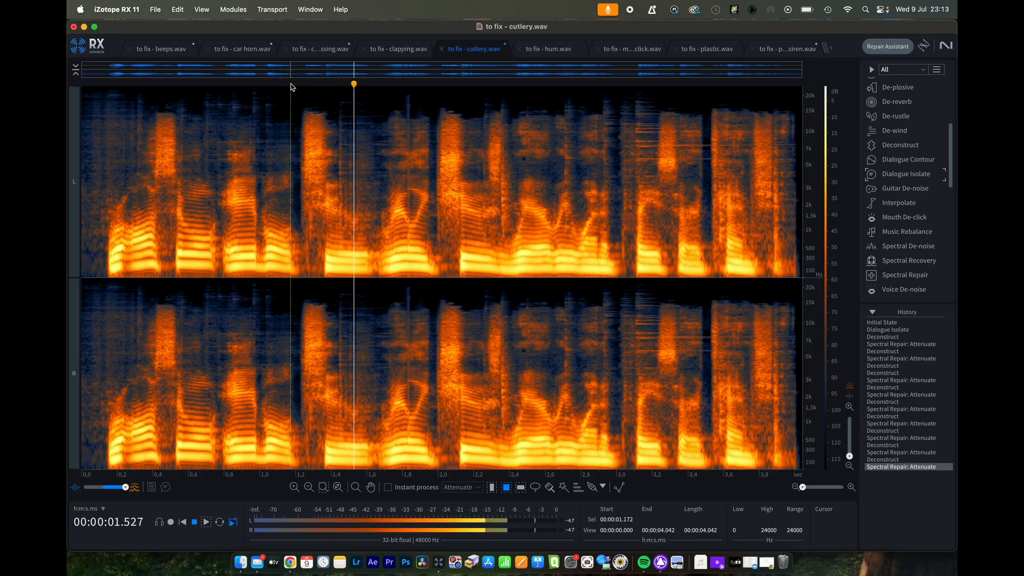
pyautogui.click(286, 86)
pyautogui.press('space')
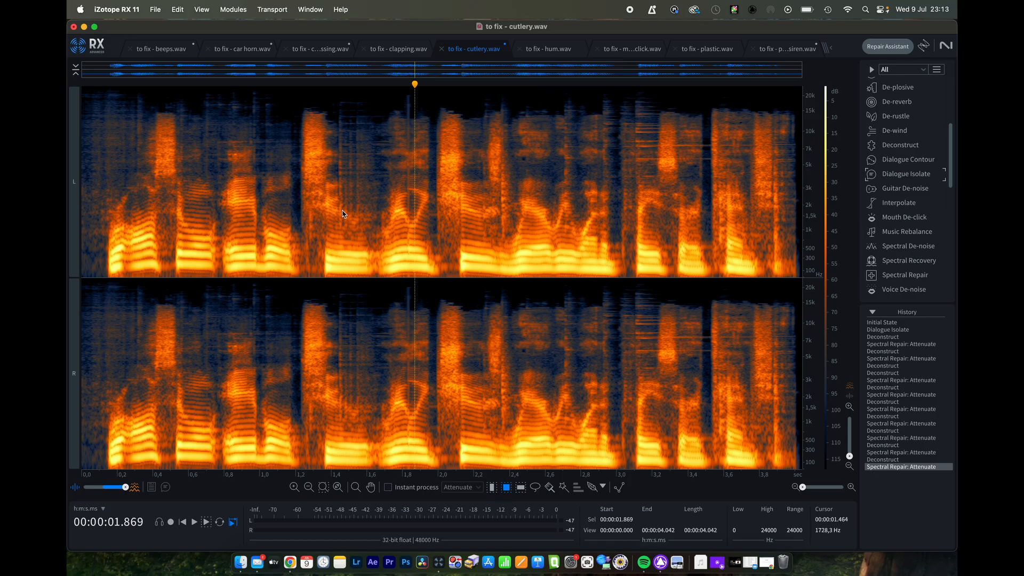
# - Brush-select two thin bands at about 1.44–1.64 s, 1.7–2.1 kHz, and 1.47–1.64 s, 1.5–1.8 kHz, applying Deconstruct to each
pyautogui.press('b')
pyautogui.moveTo(343, 207); pyautogui.dragTo(370, 208)
pyautogui.press('d')
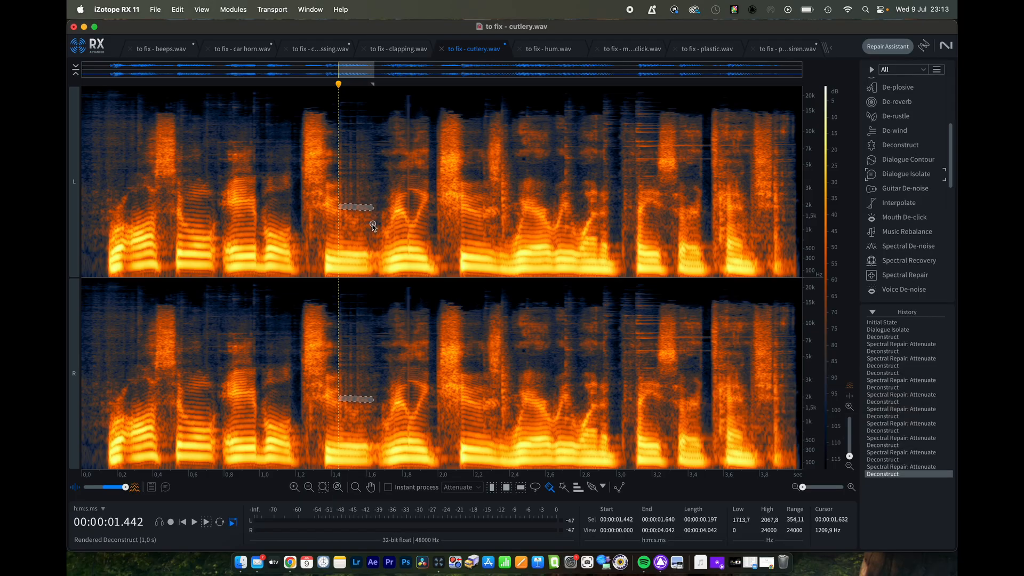
pyautogui.moveTo(345, 213); pyautogui.dragTo(373, 212)
pyautogui.press('d')
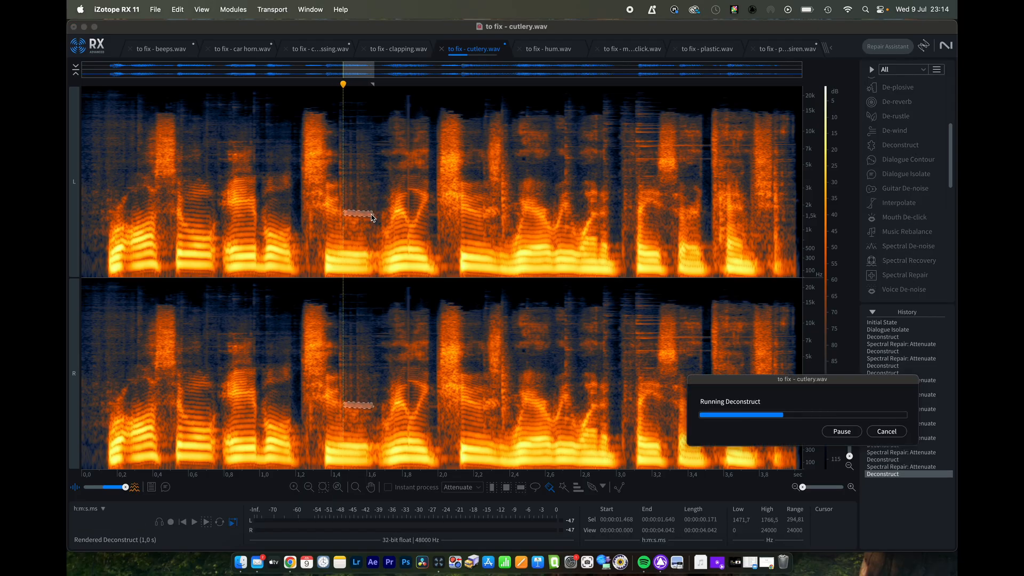
pyautogui.press('t')
pyautogui.click(367, 191)
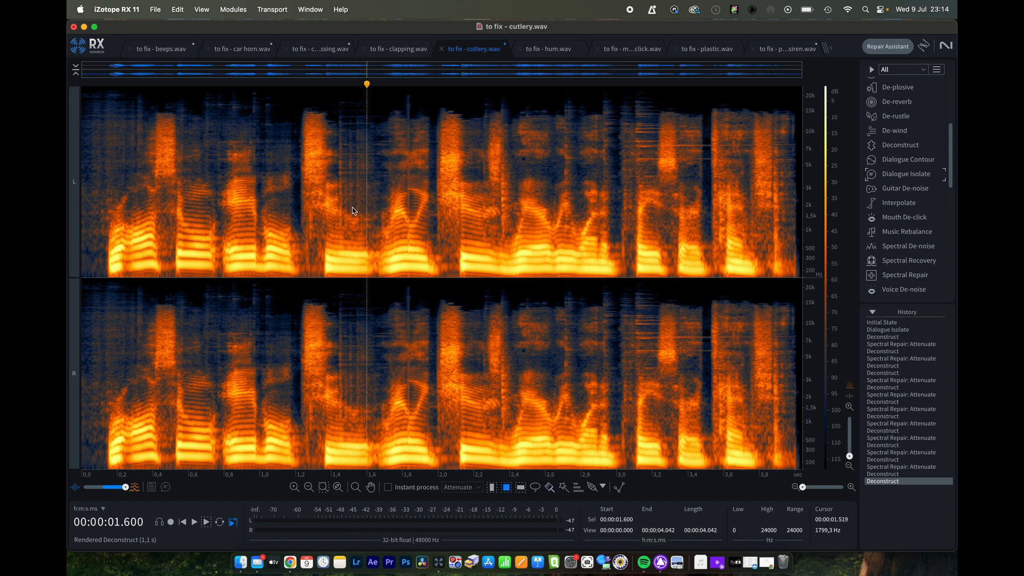
# - Brush-select the narrow vertical noise streak at about 1.43–1.48 s, 1.9–7.5 kHz, and apply Deconstruct and Spectral Repair Attenuate
pyautogui.press('b')
pyautogui.moveTo(341, 146); pyautogui.dragTo(344, 206)
pyautogui.press('d')
pyautogui.press('a')
pyautogui.press('r')
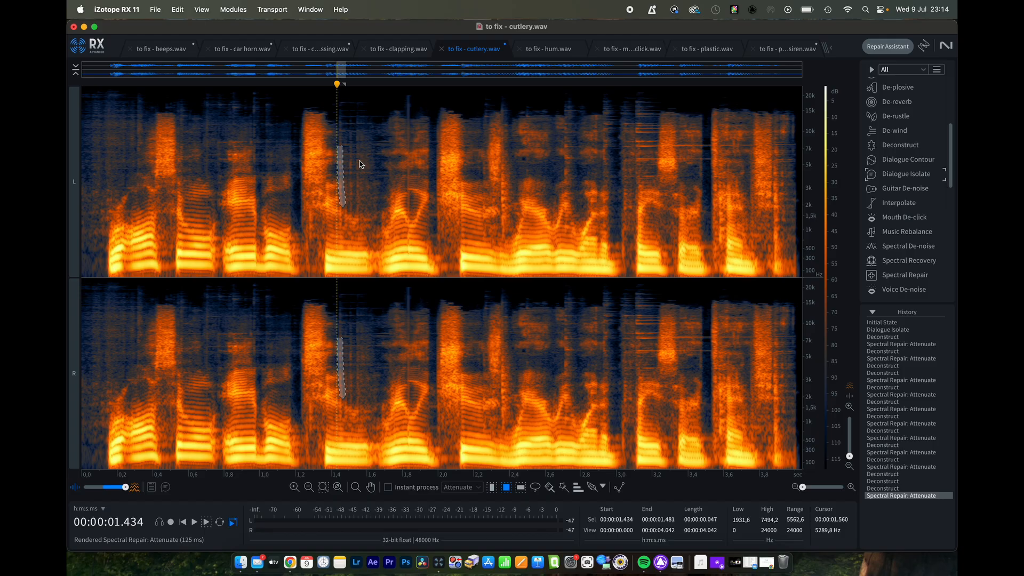
pyautogui.click(359, 164)
# - Play the cutlery recording repeatedly from near its start to check the repairs up to about 1.7 s
pyautogui.click(89, 86)
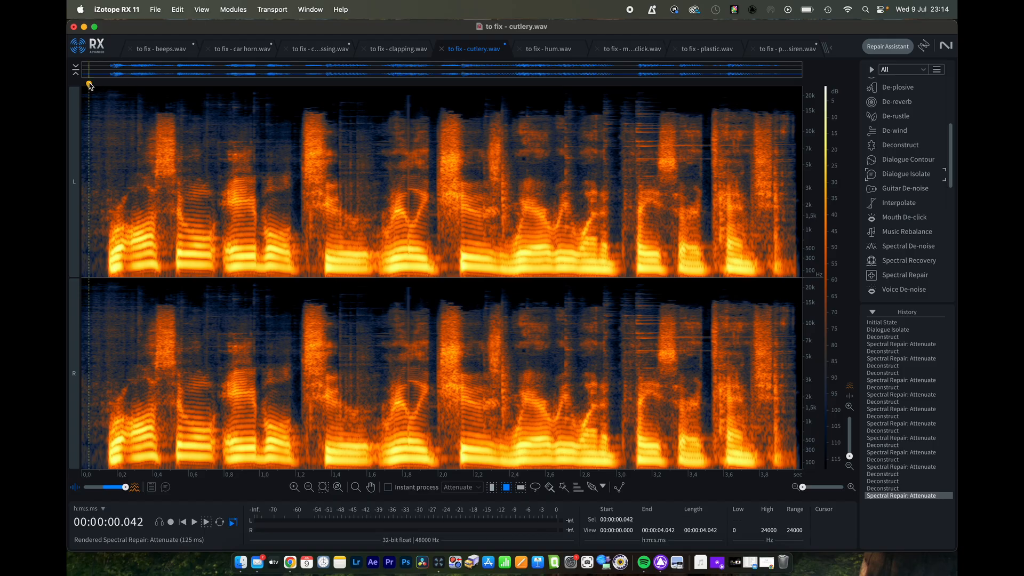
pyautogui.press('space')
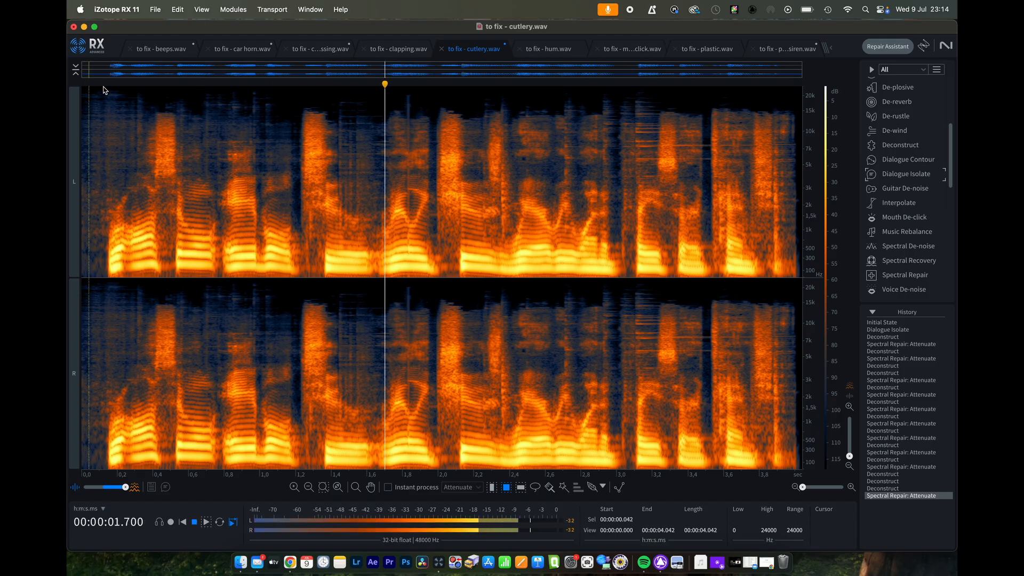
pyautogui.click(95, 86)
pyautogui.click(91, 86)
pyautogui.click(91, 86)
pyautogui.press('space')
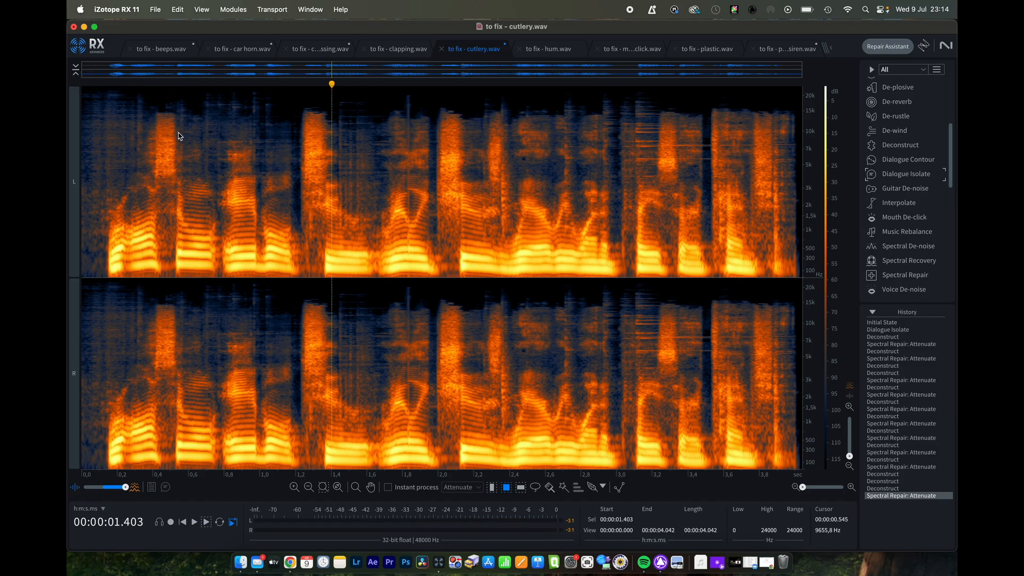